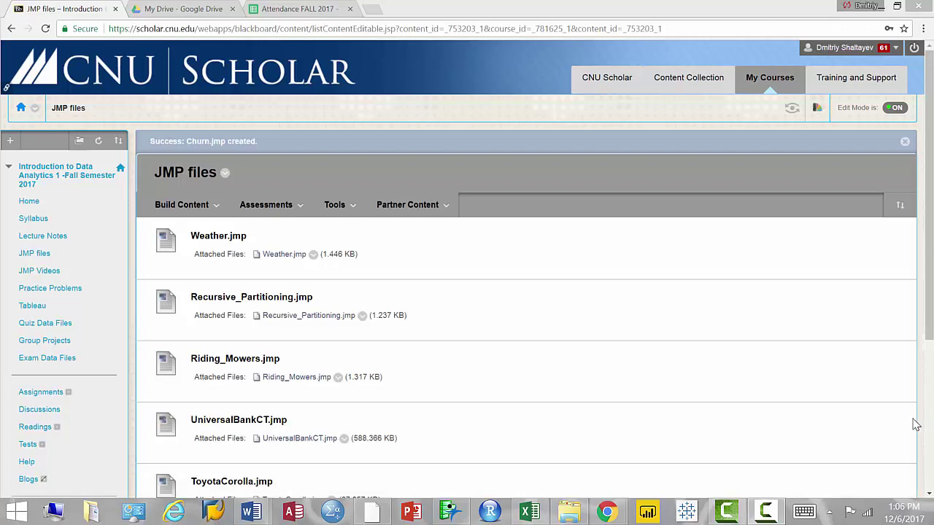
- Switch to File Explorer and open Churn.jmp from the BUSN 305 course's JMP files folder
drag(931, 205, 931, 350)
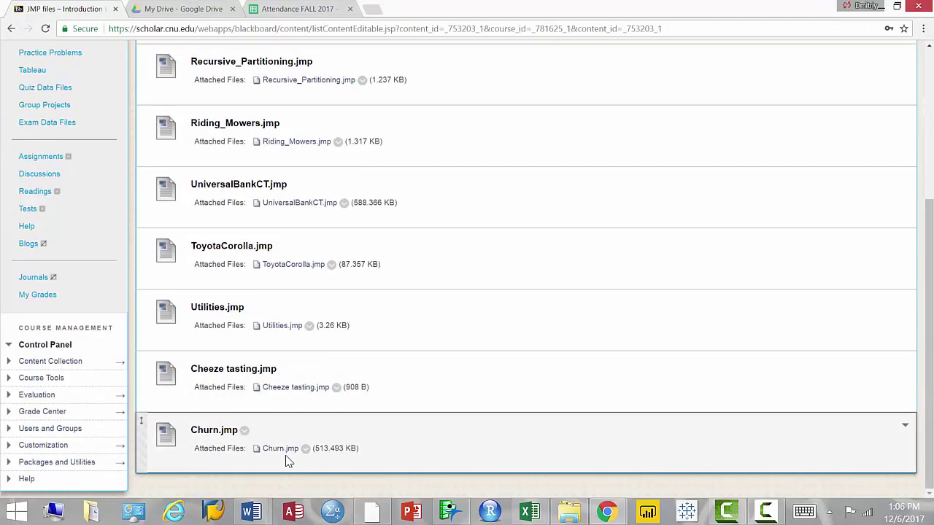
click(571, 513)
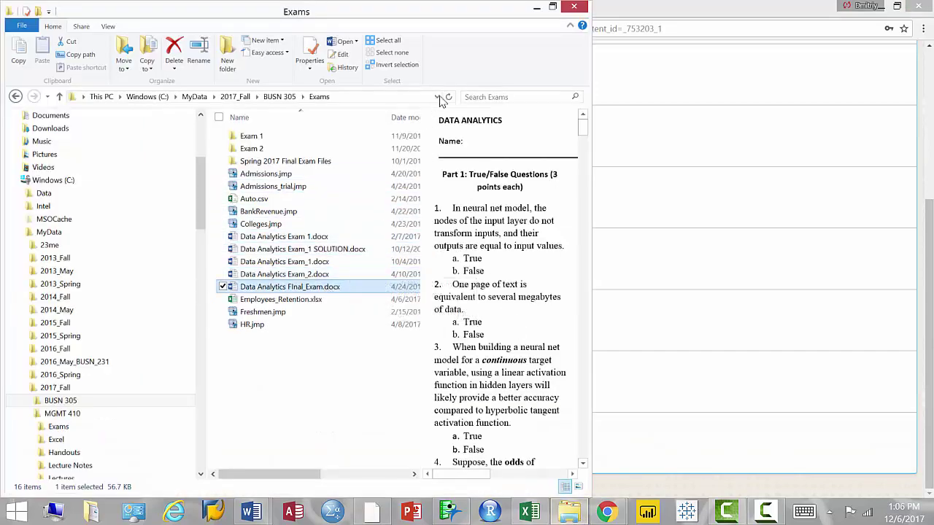
click(279, 96)
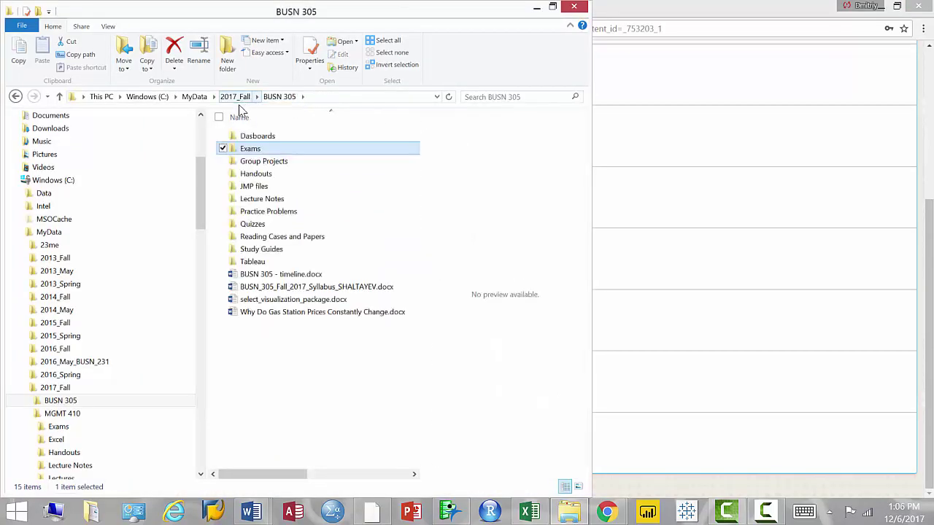
double_click(277, 187)
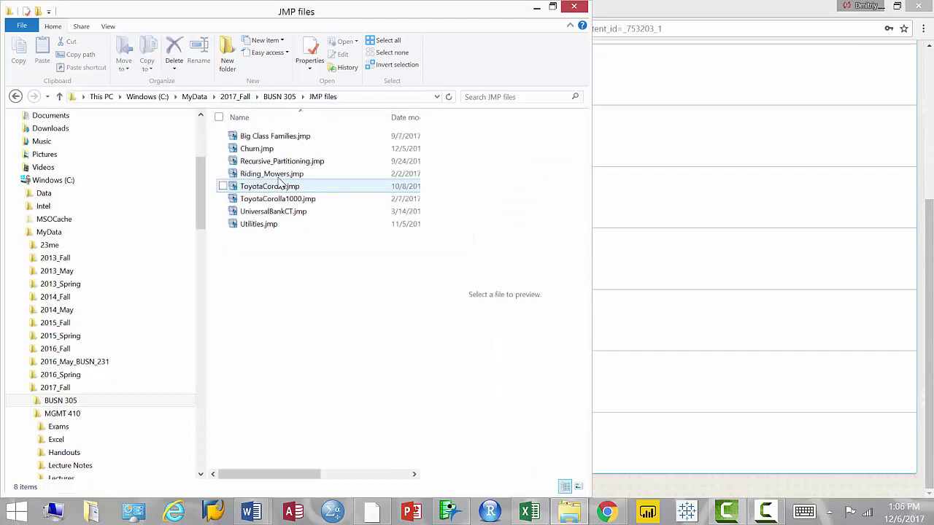
double_click(256, 148)
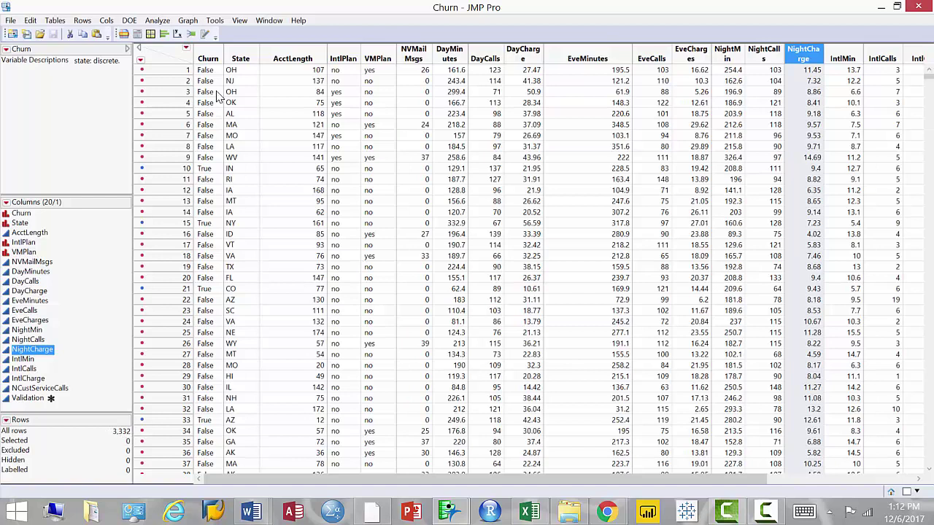
- Review the Churn, State, AcctLength, IntlPlan, VMPlan and NVMailMsgs columns of the data table one by one
click(208, 58)
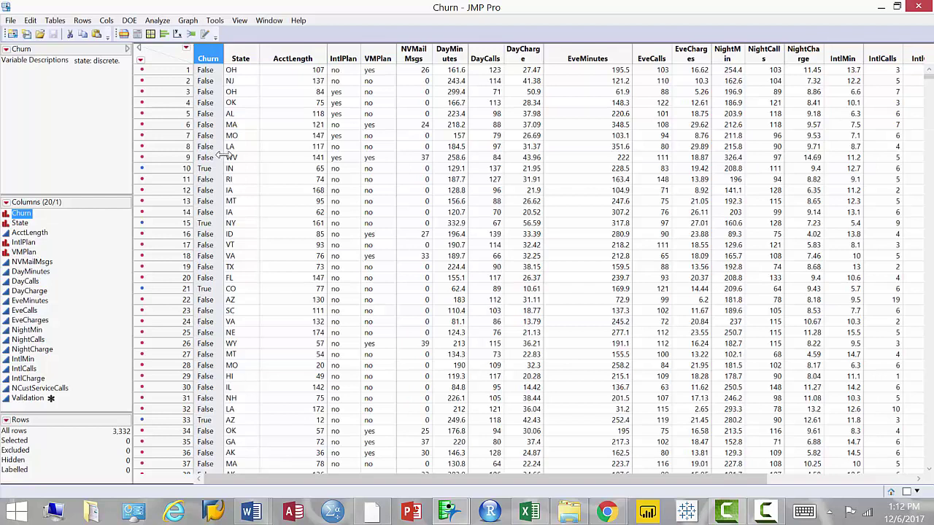
click(243, 55)
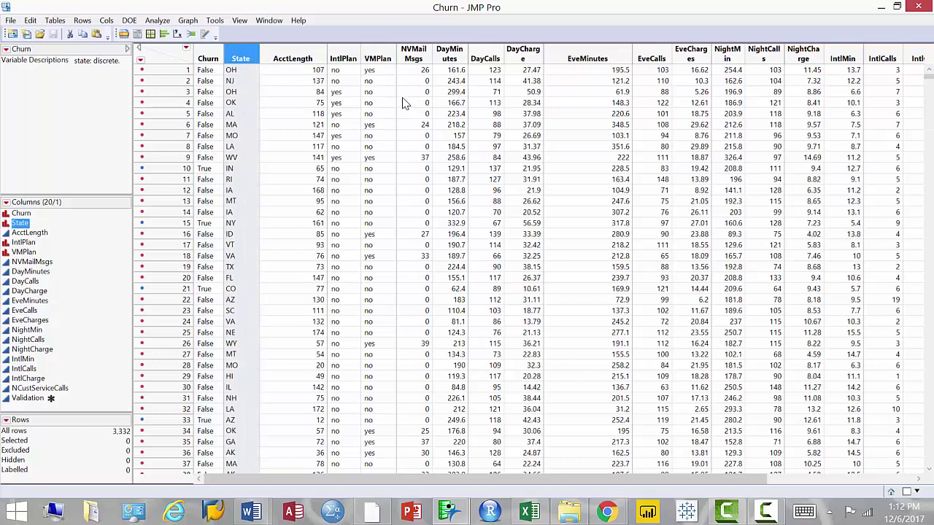
click(43, 233)
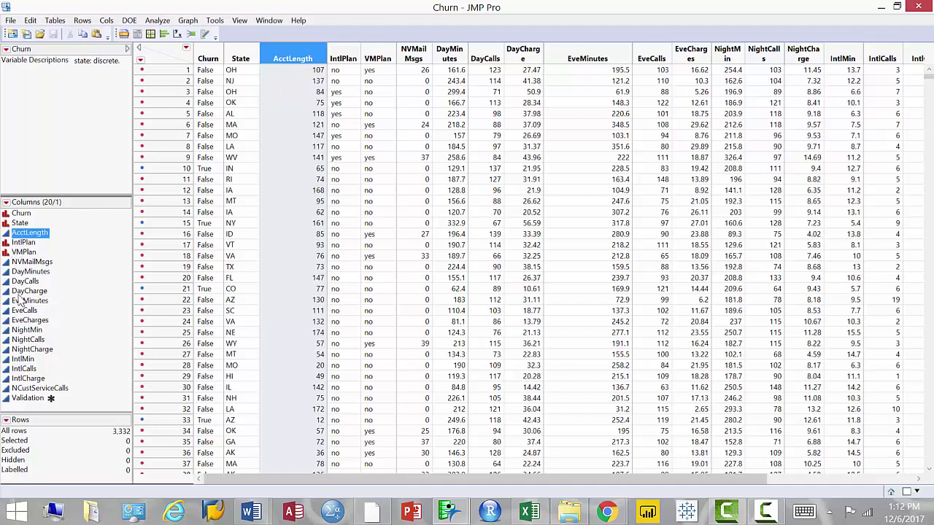
key(Down)
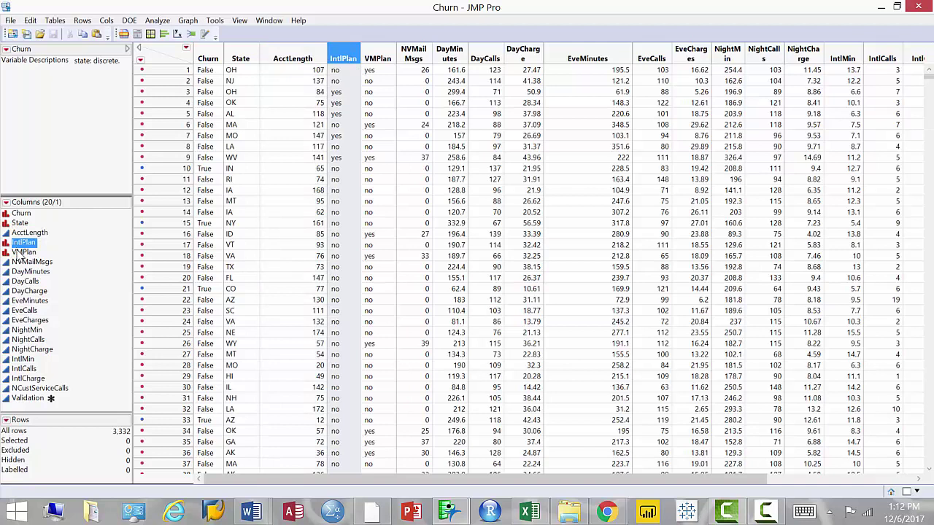
key(Down)
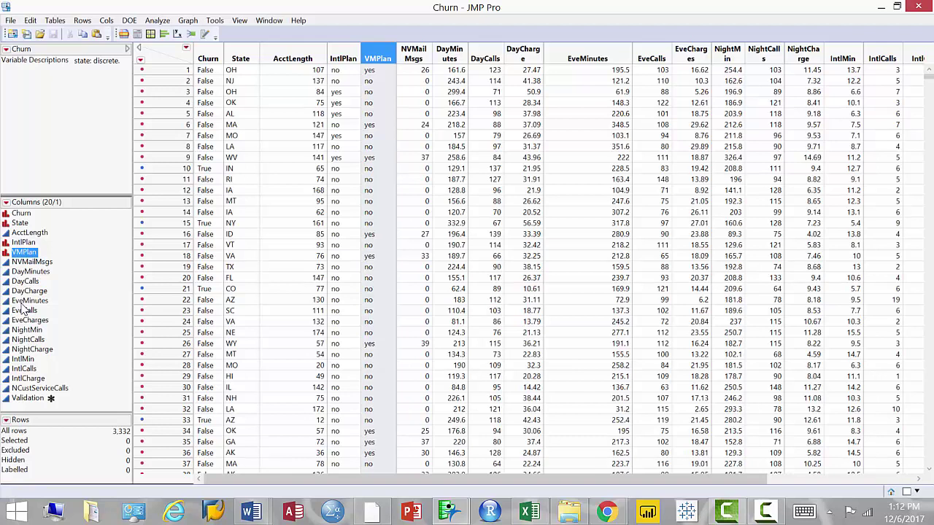
click(20, 262)
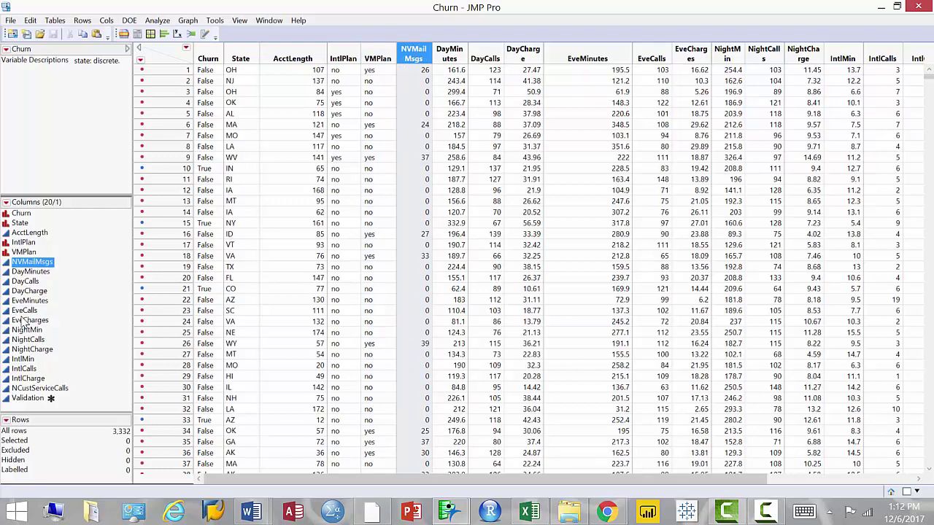
- Examine the day, evening and international usage and charge columns, ending with NCustServiceCalls
click(26, 272)
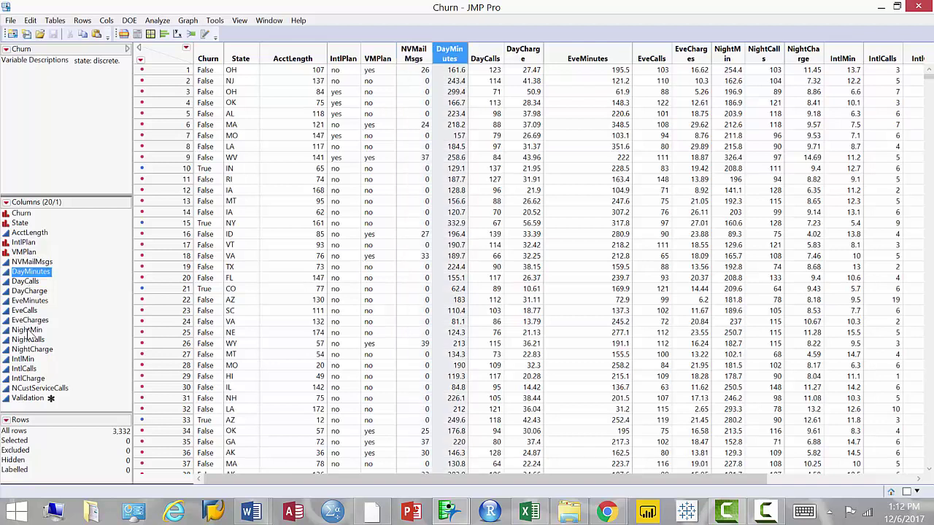
click(28, 282)
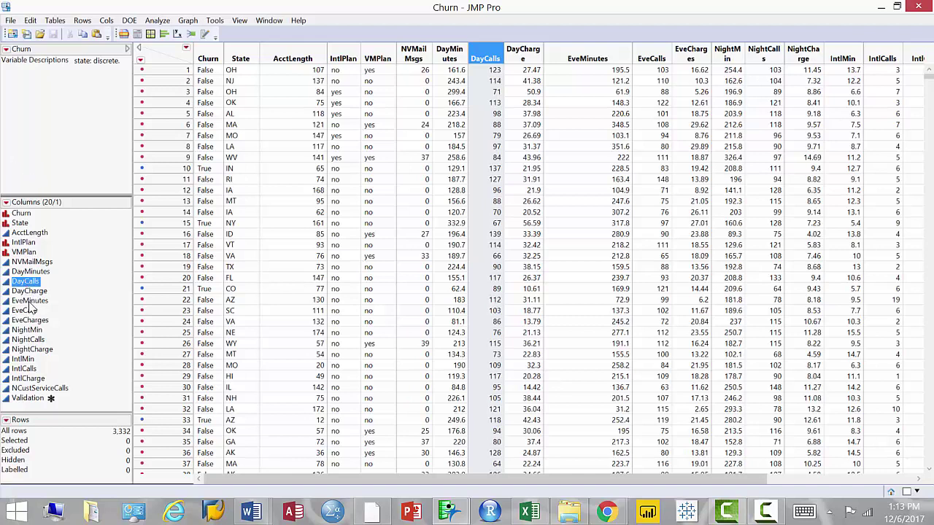
click(29, 300)
click(28, 310)
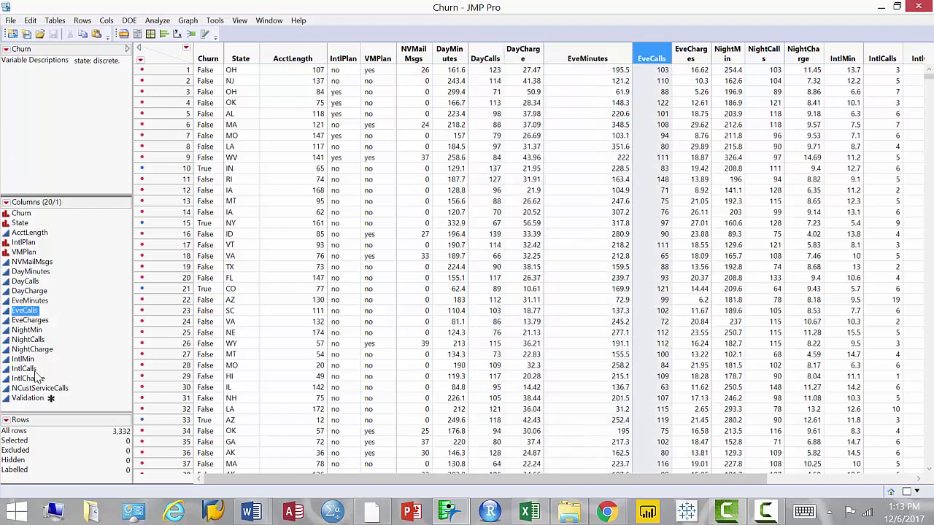
click(37, 321)
click(47, 292)
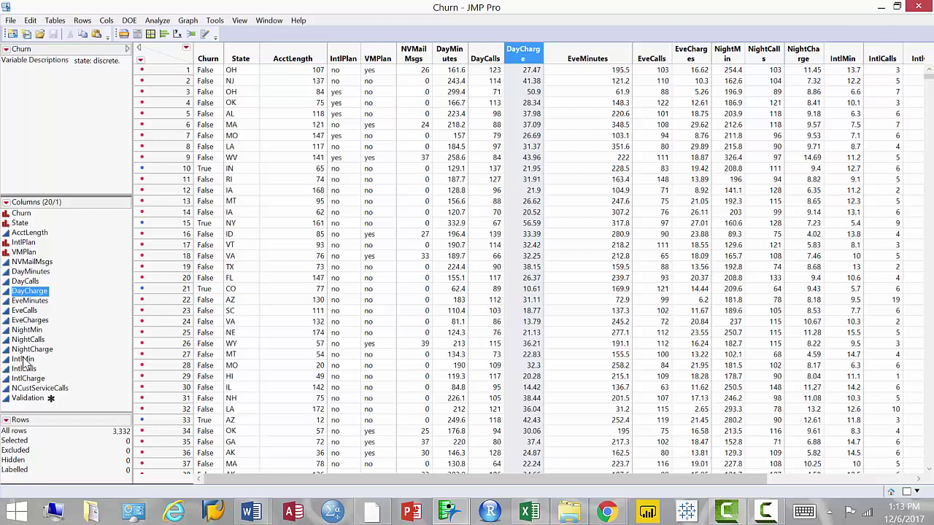
click(29, 379)
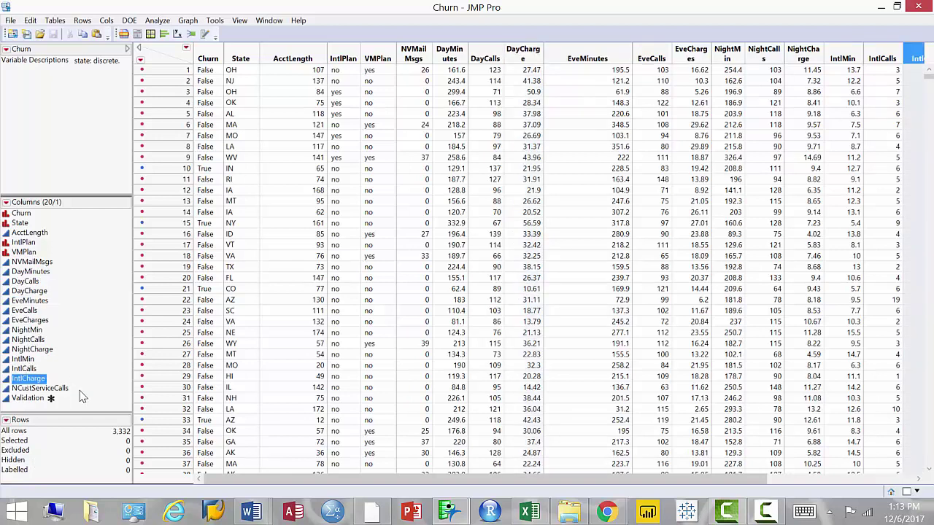
click(39, 388)
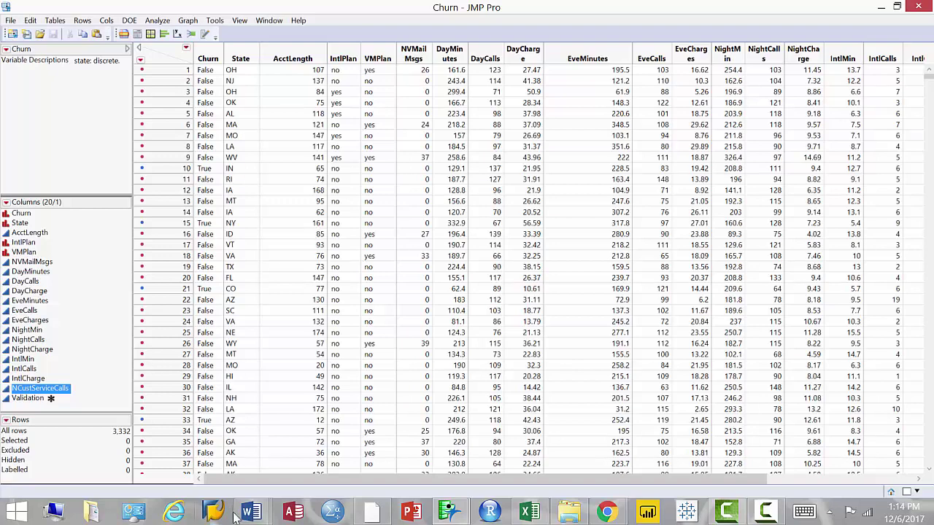
- Switch to Word and open the recent document Tools Matrix.docx
click(264, 515)
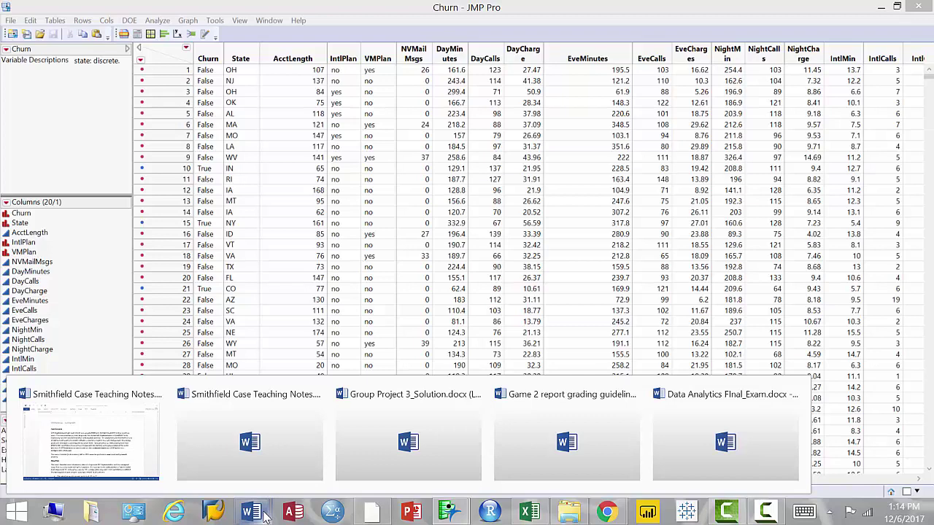
click(121, 444)
key(ctrl+o)
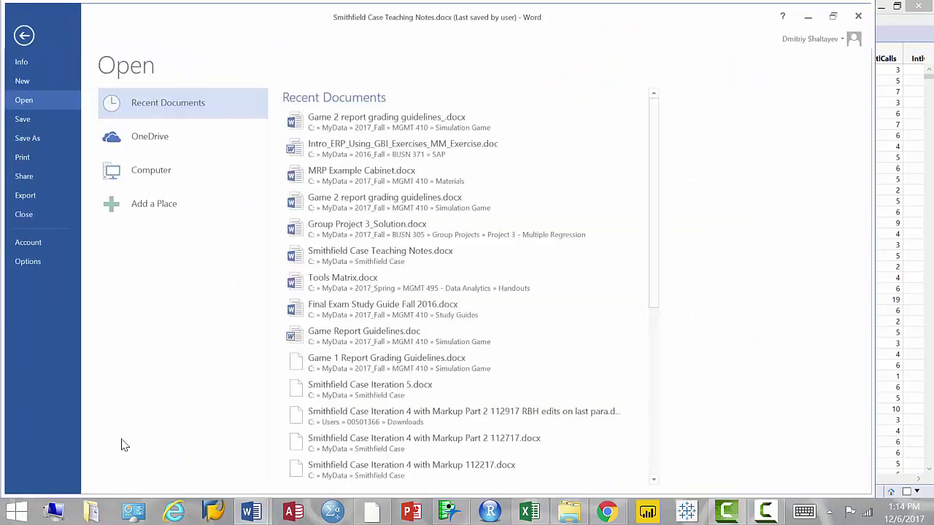
click(352, 284)
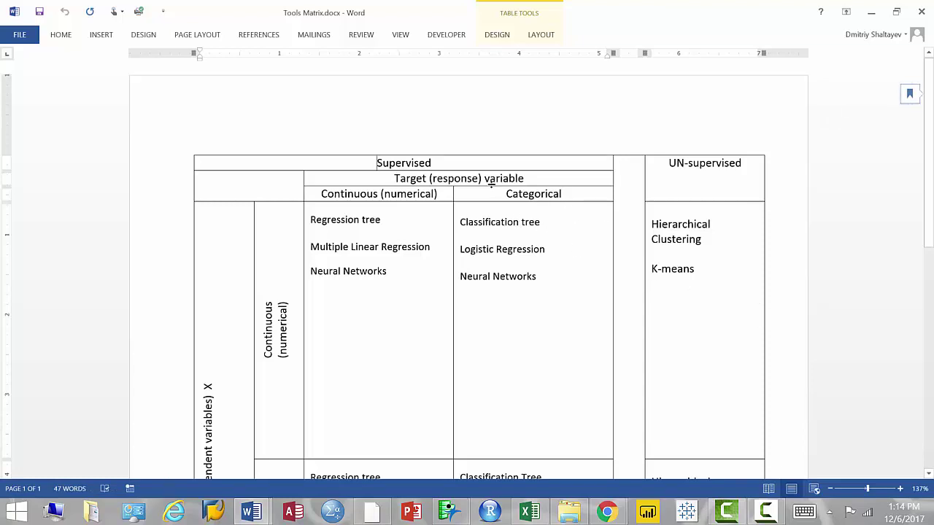
- Highlight the Categorical target heading and its Classification tree and Neural Networks entries in the supervised methods table
drag(504, 193, 572, 198)
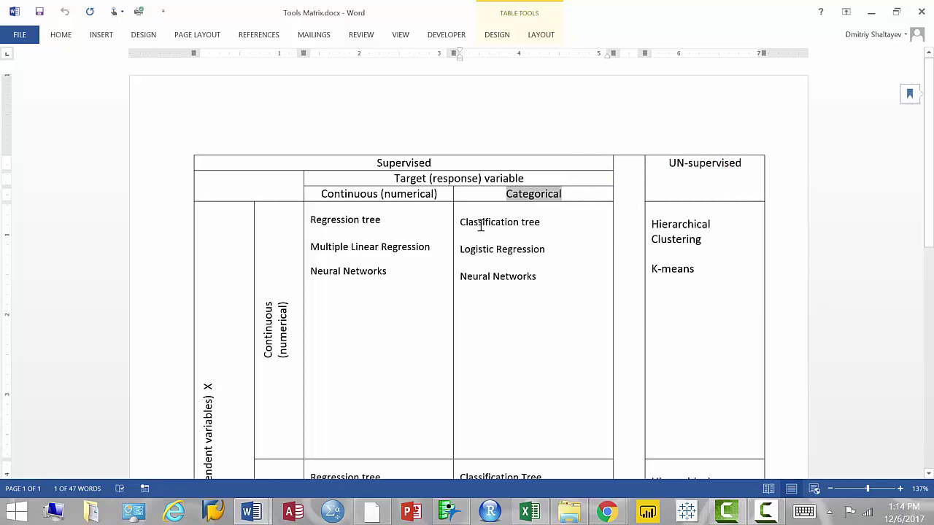
drag(484, 223, 522, 227)
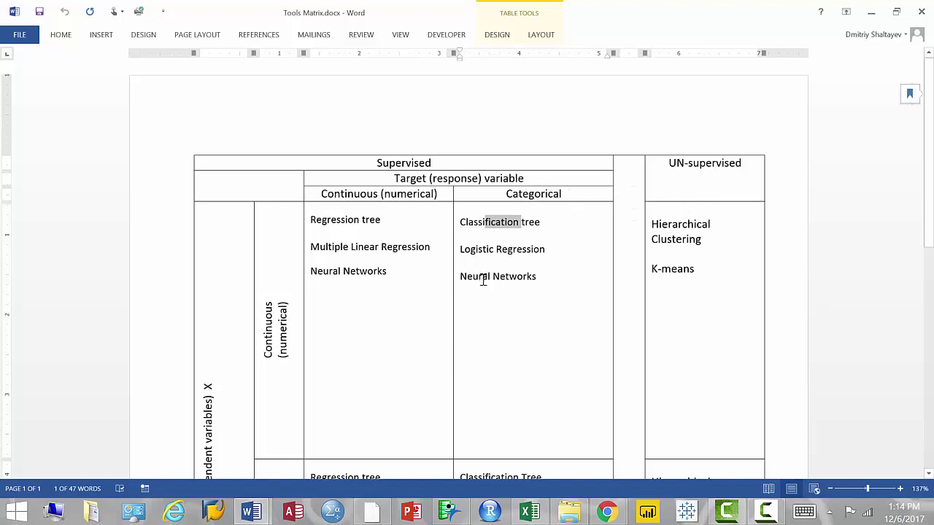
drag(482, 281, 526, 285)
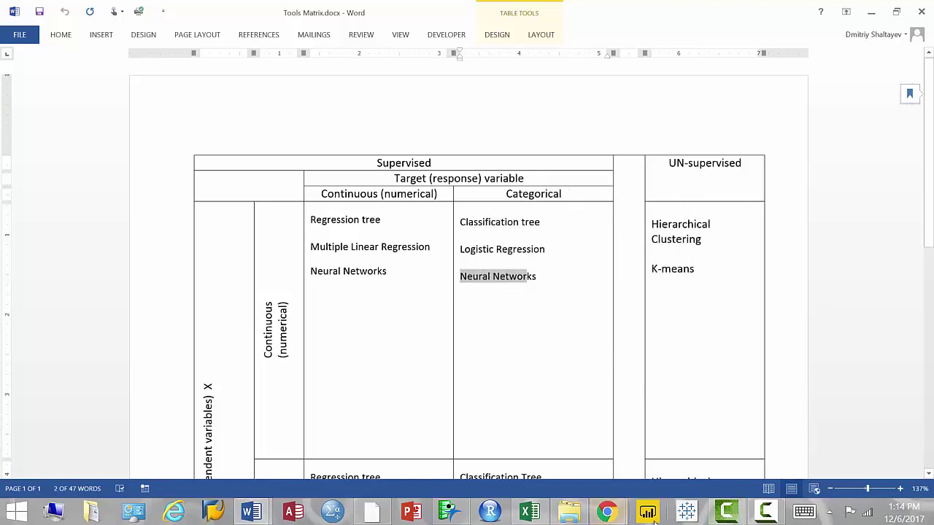
- Return to the Churn data table in JMP Pro and select the Validation column
click(449, 513)
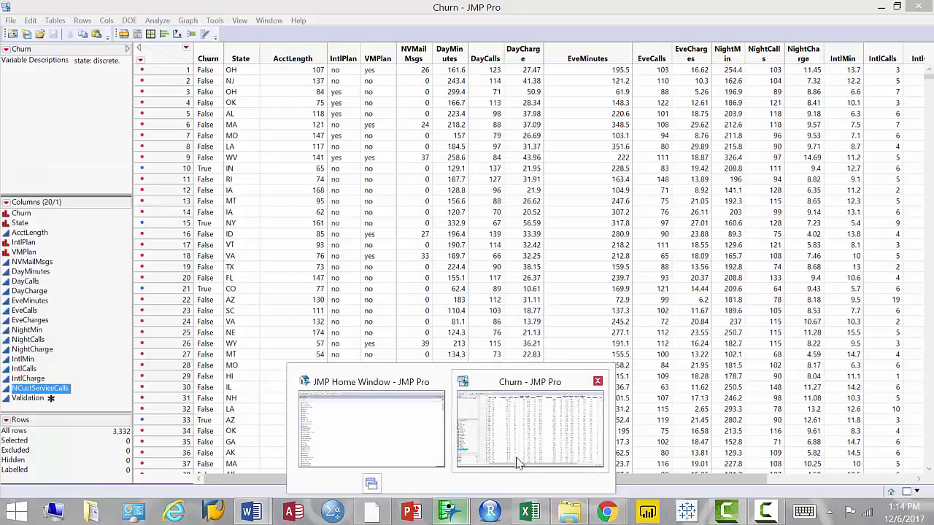
click(511, 427)
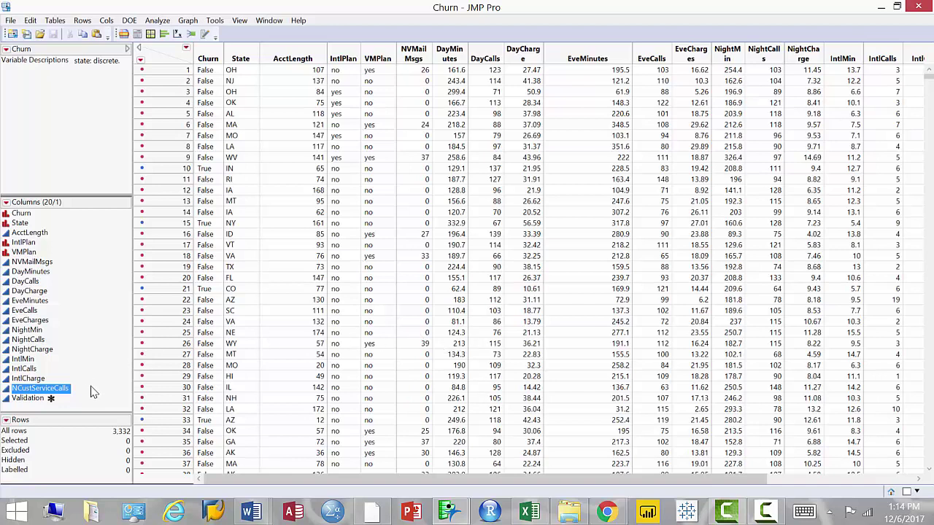
click(28, 400)
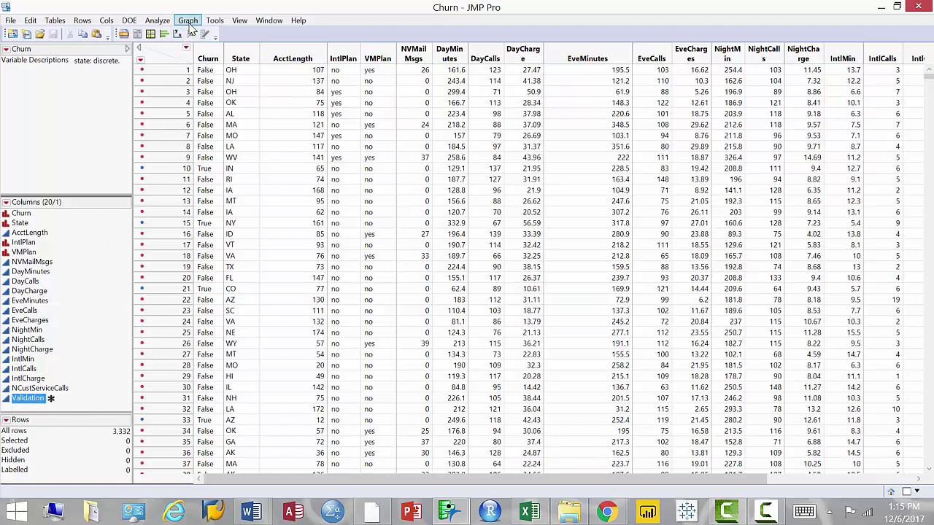
- Set up a Partition analysis with Churn as the Y response and the columns State through NCustServiceCalls as X factors
click(159, 22)
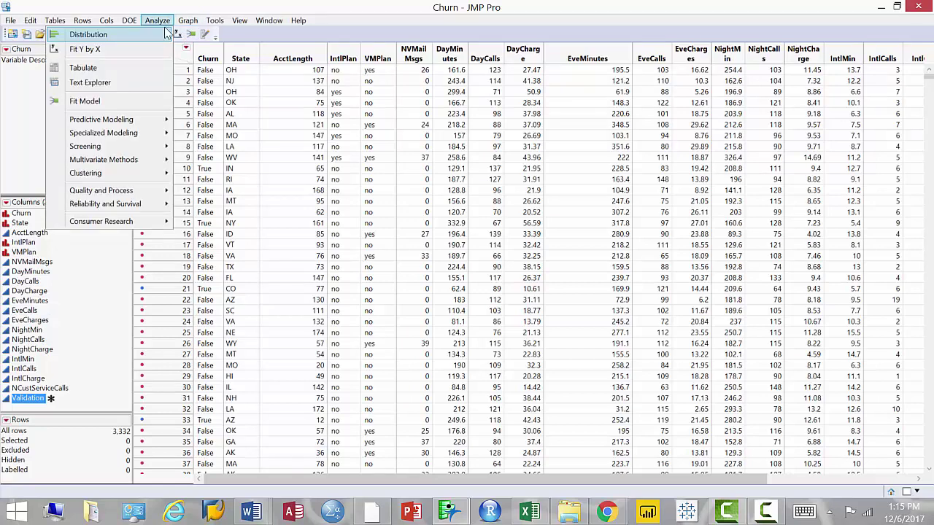
mouse_move(178, 152)
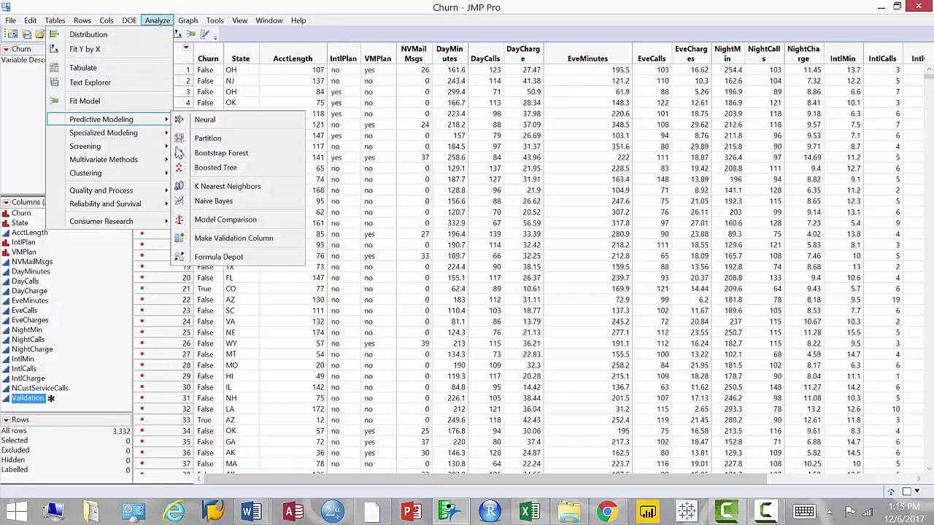
click(246, 140)
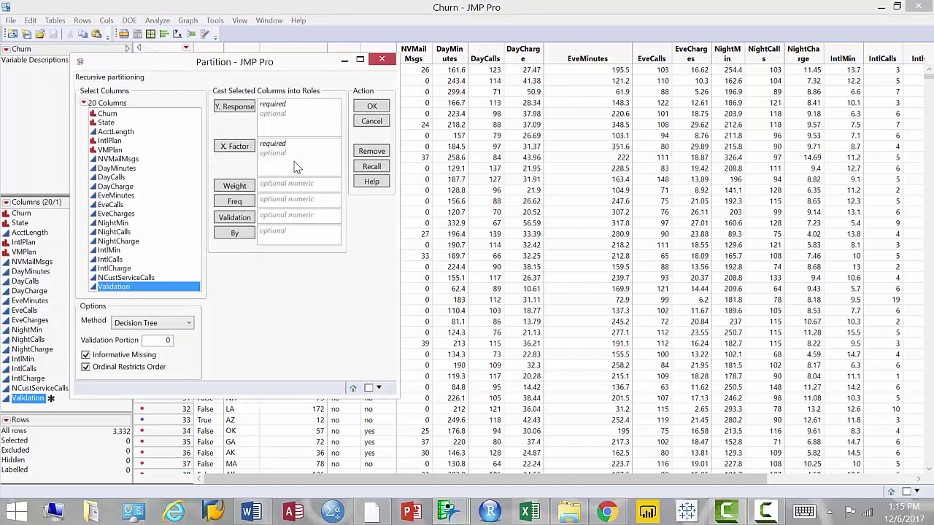
drag(107, 114, 292, 113)
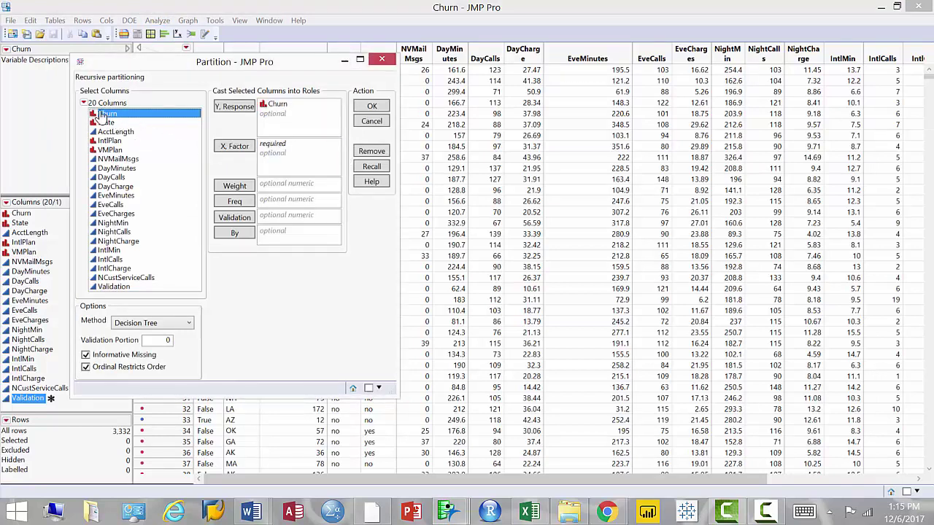
drag(106, 124, 132, 283)
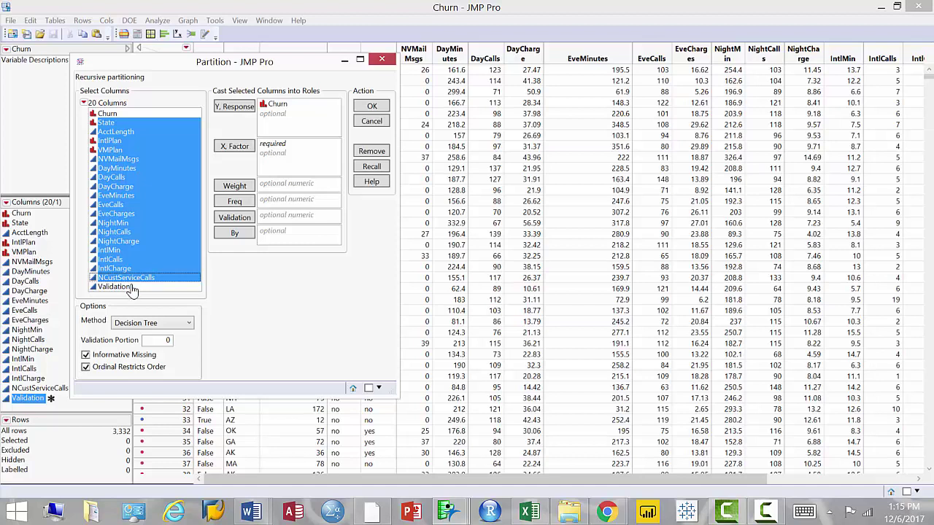
click(241, 147)
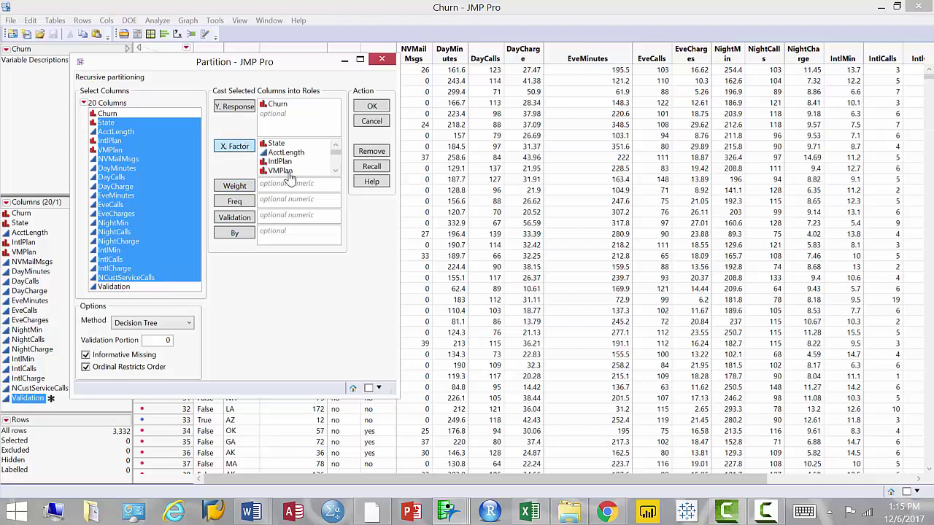
- Assign Validation as the validation column, run the decision tree partition and maximize its report window
click(126, 289)
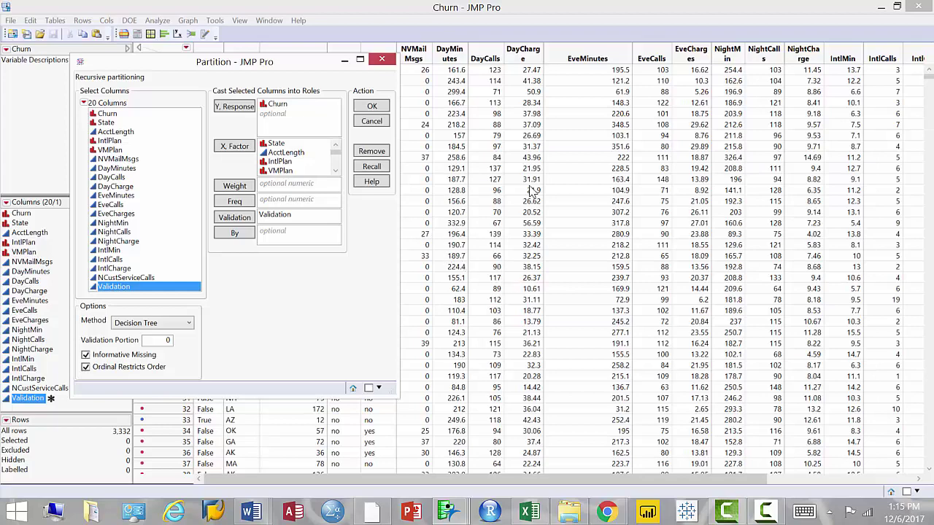
key(Return)
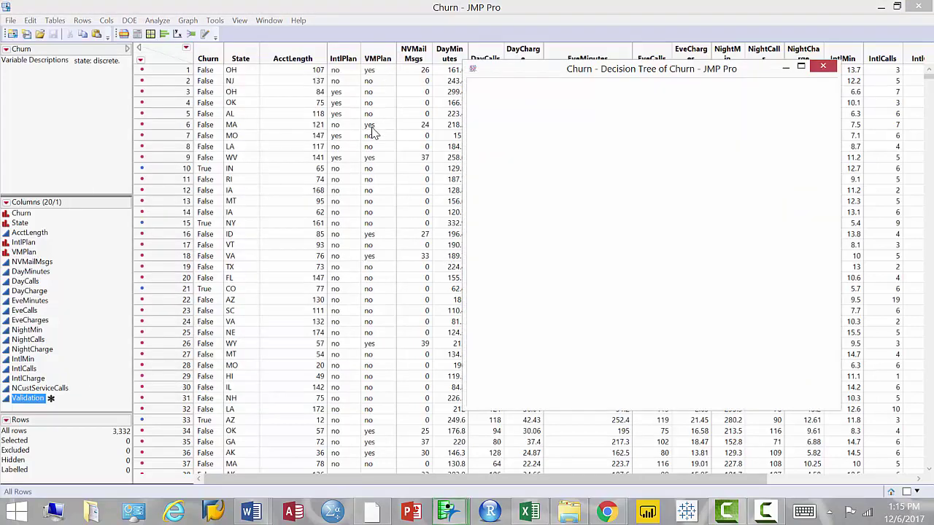
click(800, 67)
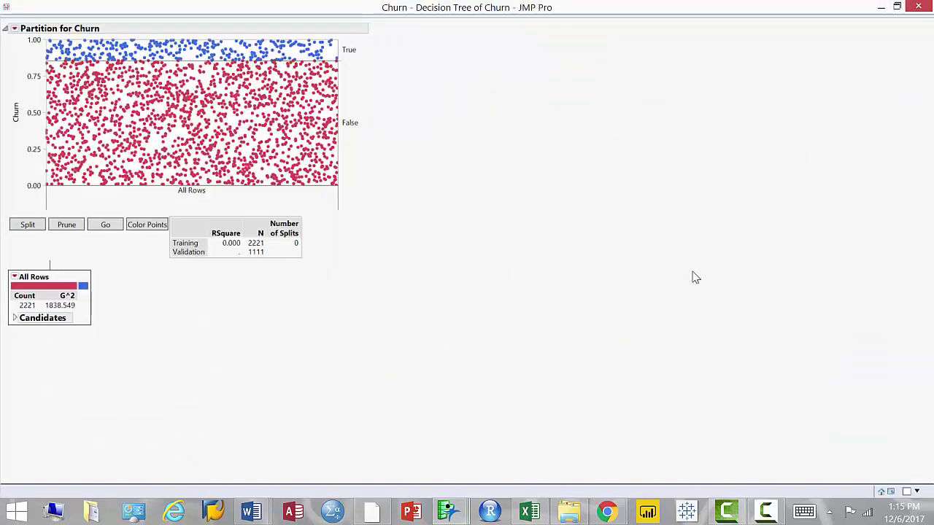
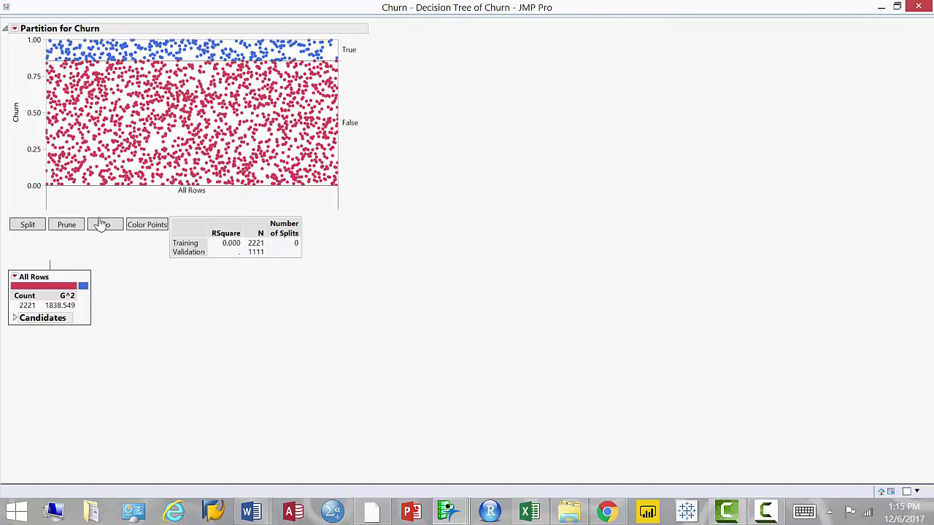
- Show the split counts in the tree nodes and grow the decision tree automatically using the validation data
click(13, 31)
mouse_move(60, 43)
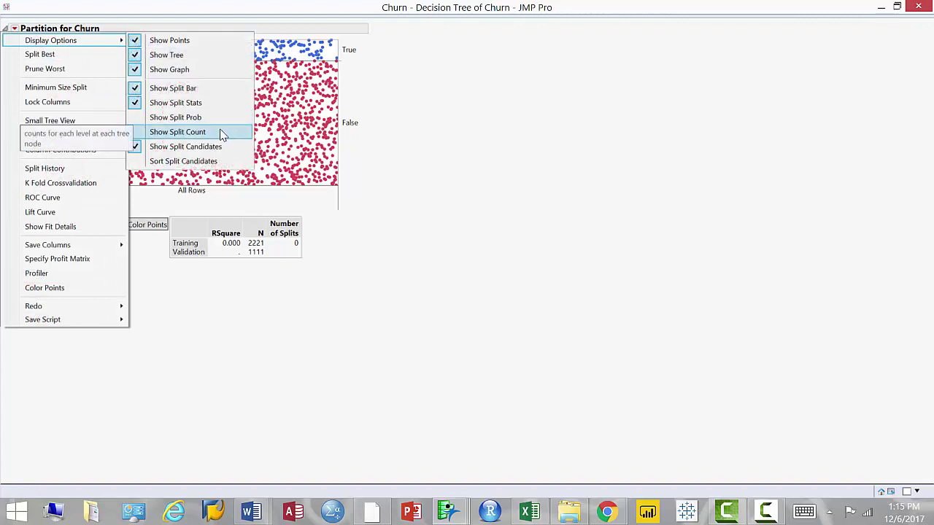
click(266, 160)
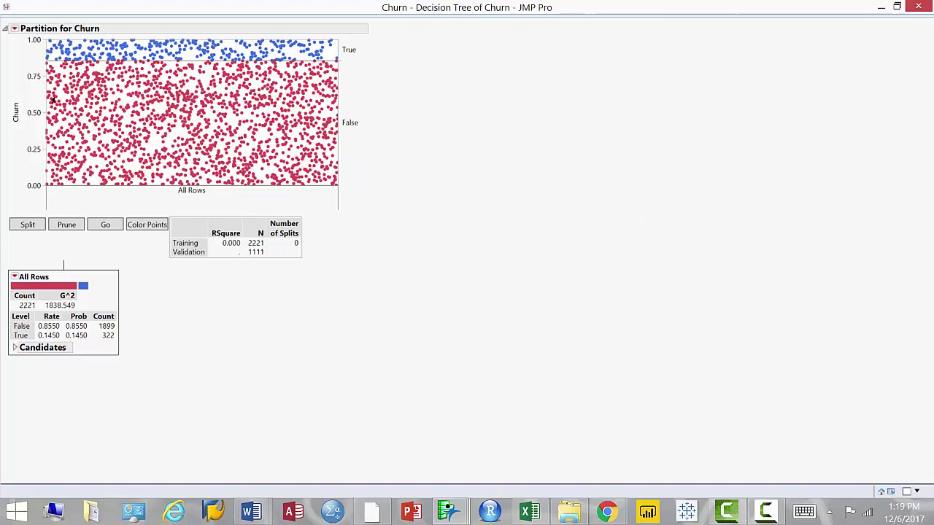
click(105, 227)
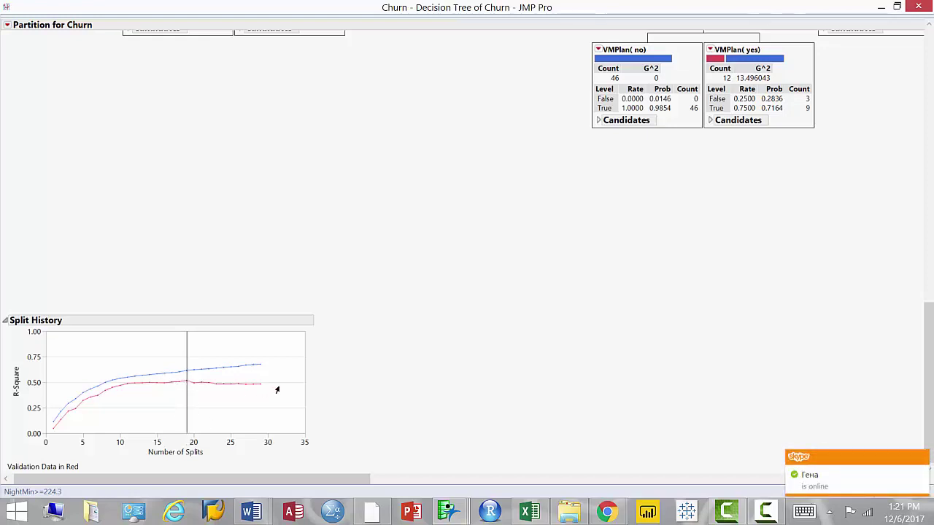
- Add the Column Contributions report to the Partition for Churn results
scroll(286, 348, up, 10)
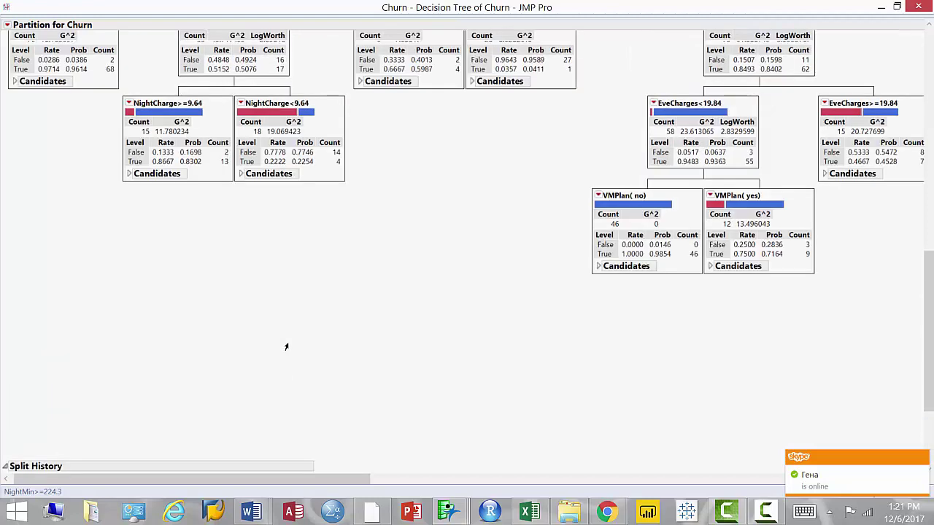
scroll(286, 361, up, 1)
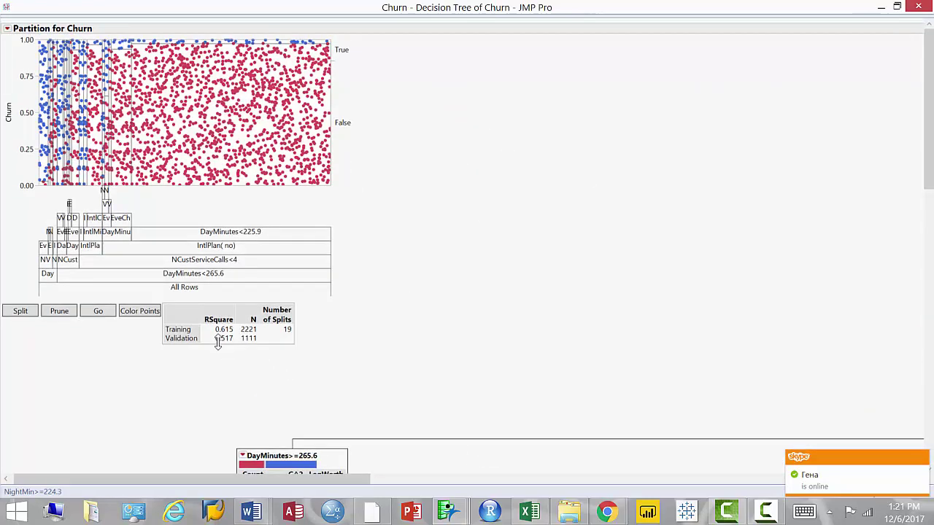
click(7, 28)
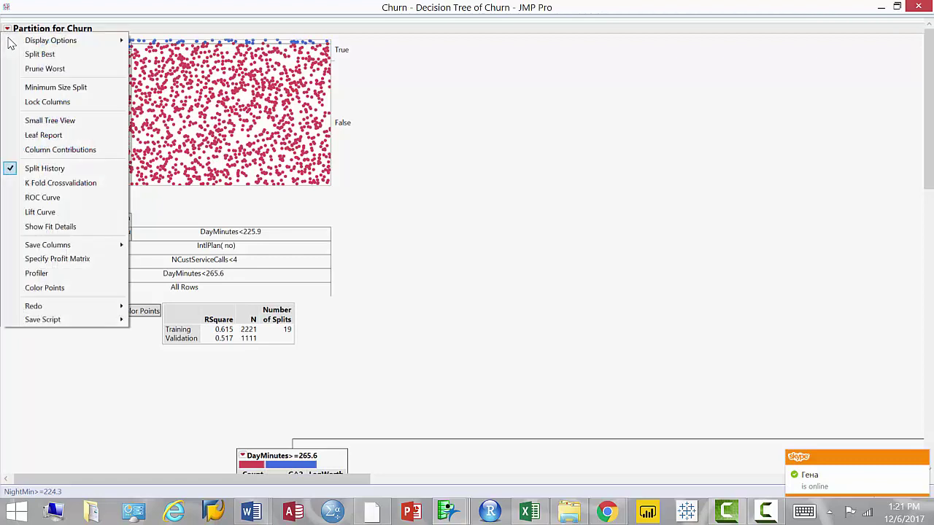
click(67, 149)
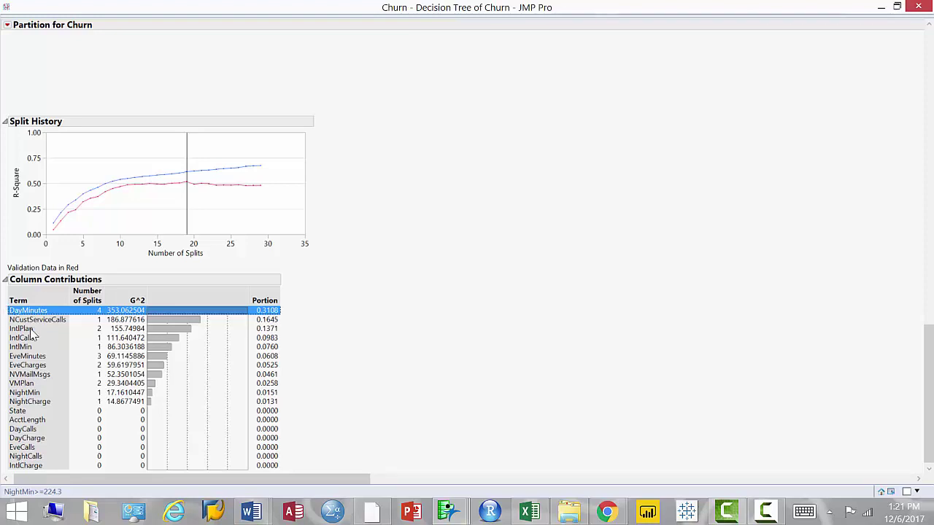
- Examine the Column Contributions term by term from NCustServiceCalls down to State, comparing each predictor's splits and portion
key(Down)
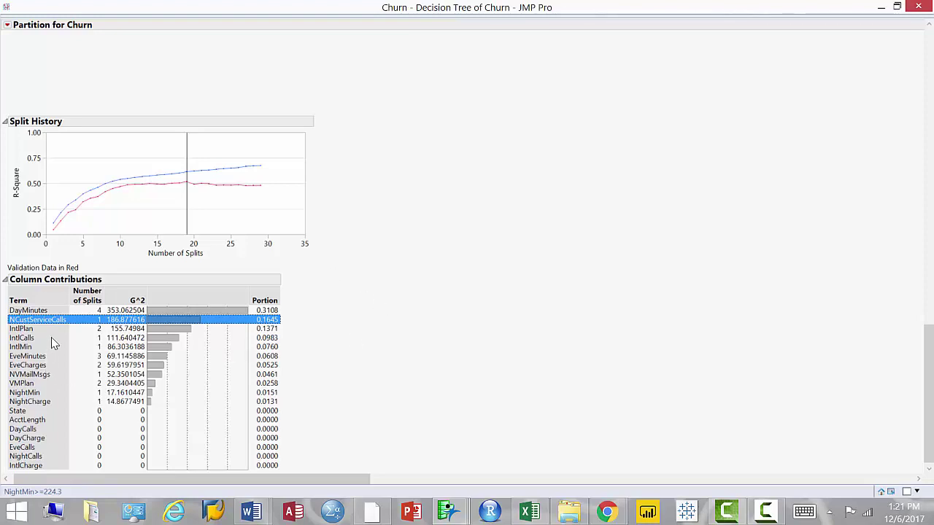
key(Down)
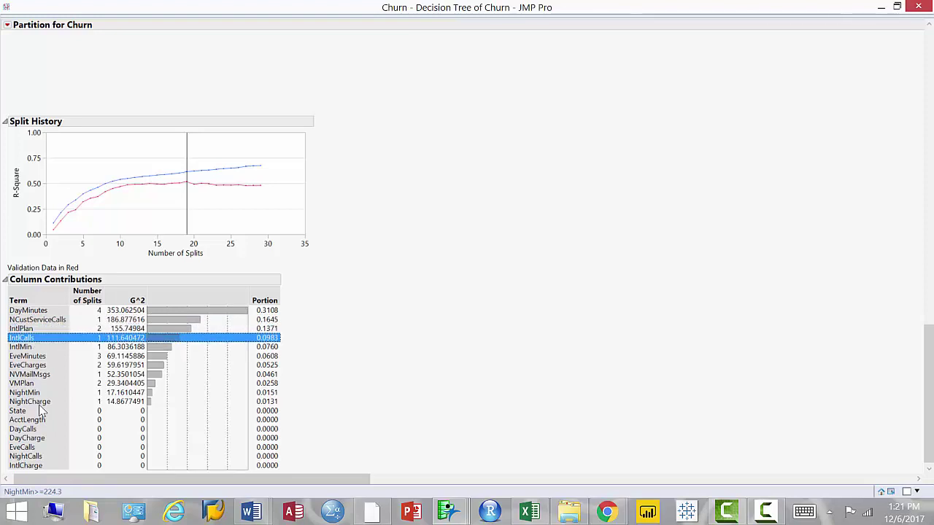
key(Down)
key(Down)
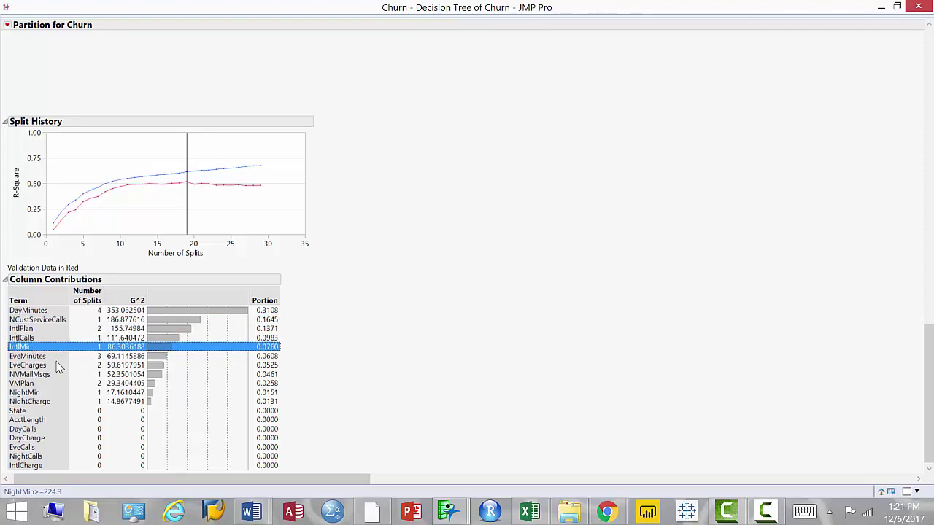
click(39, 357)
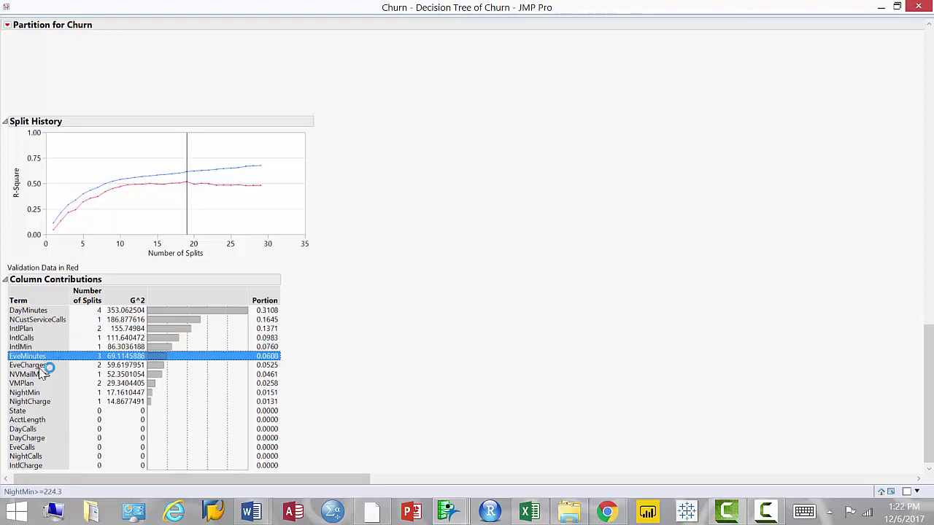
click(40, 365)
click(43, 375)
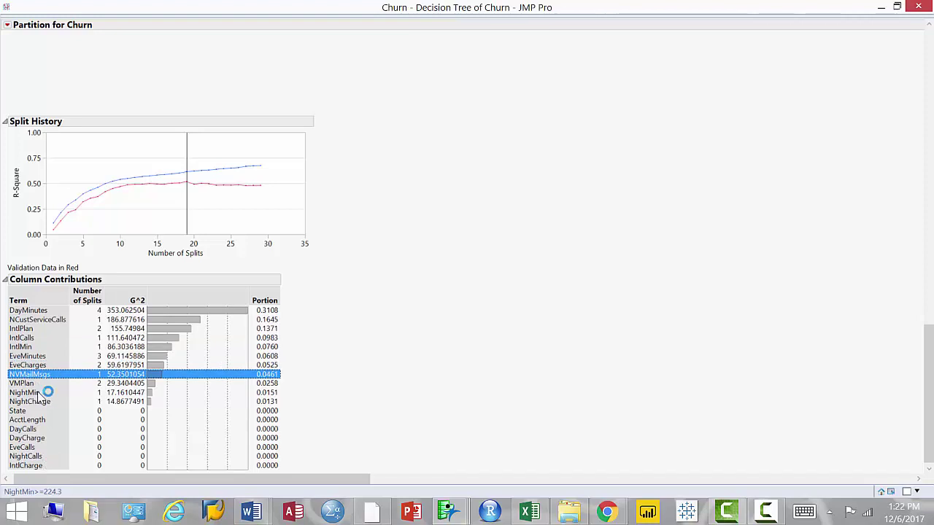
click(36, 384)
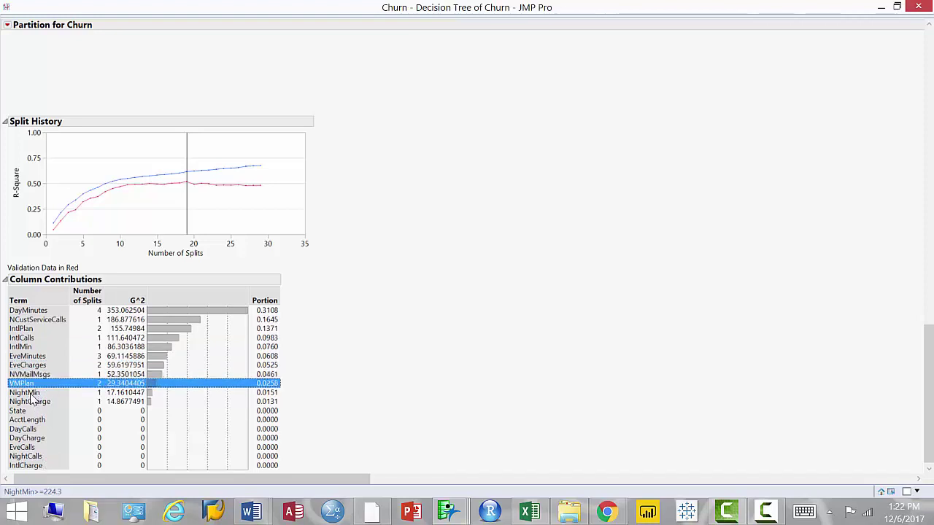
click(32, 395)
click(33, 410)
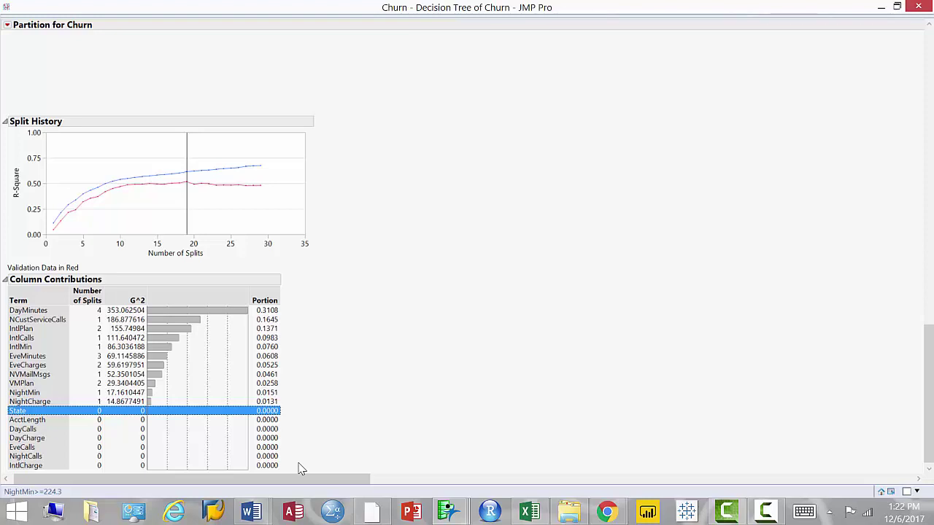
- Publish the decision tree's prediction formula to the Formula Depot and maximize the Formula Depot report
mouse_move(895, 509)
click(7, 25)
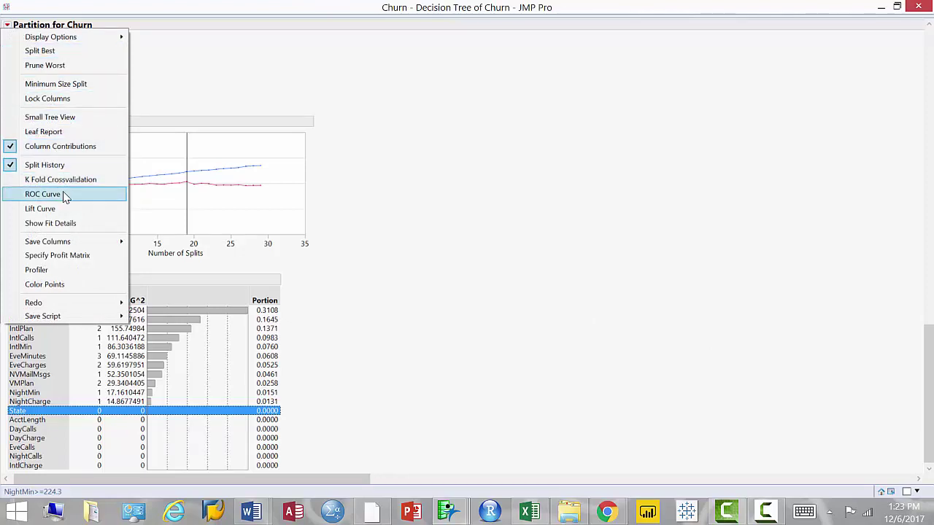
mouse_move(67, 241)
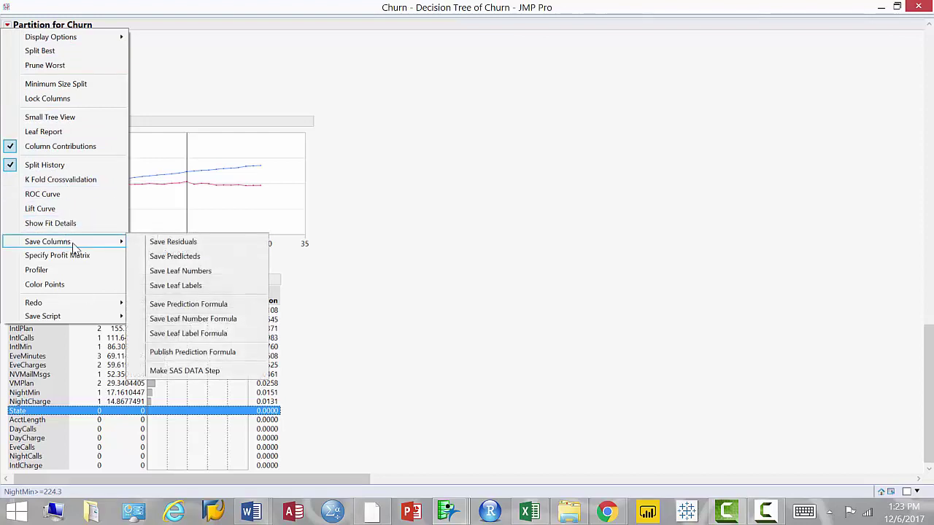
click(208, 357)
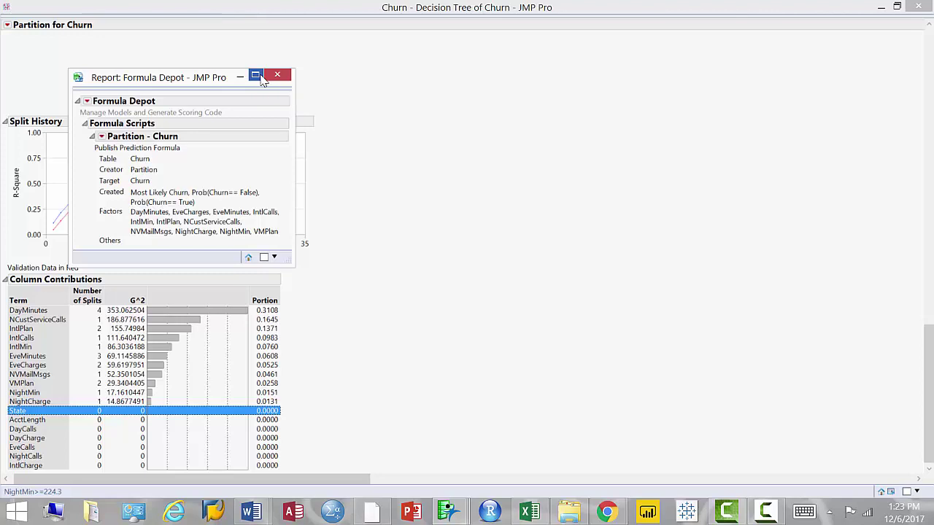
click(256, 76)
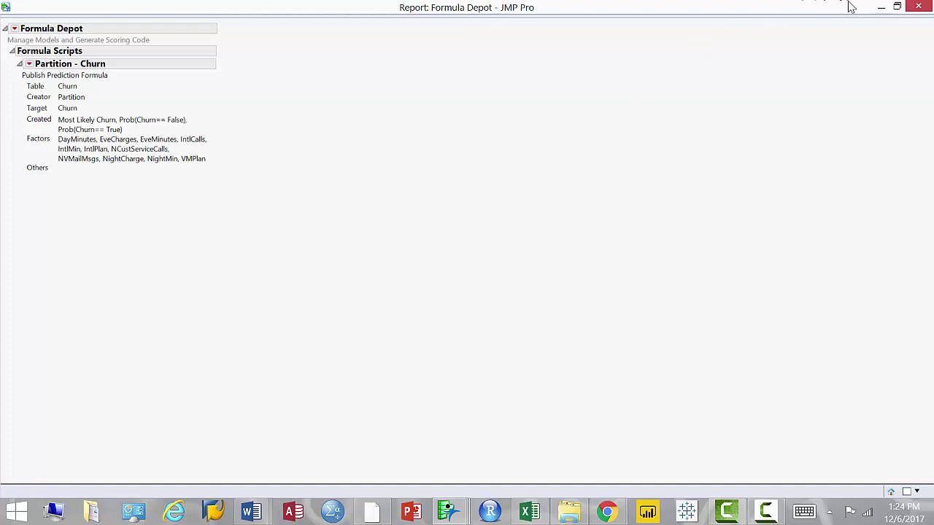
- Minimize the Formula Depot and close the decision tree report to return to the Churn data table
click(881, 9)
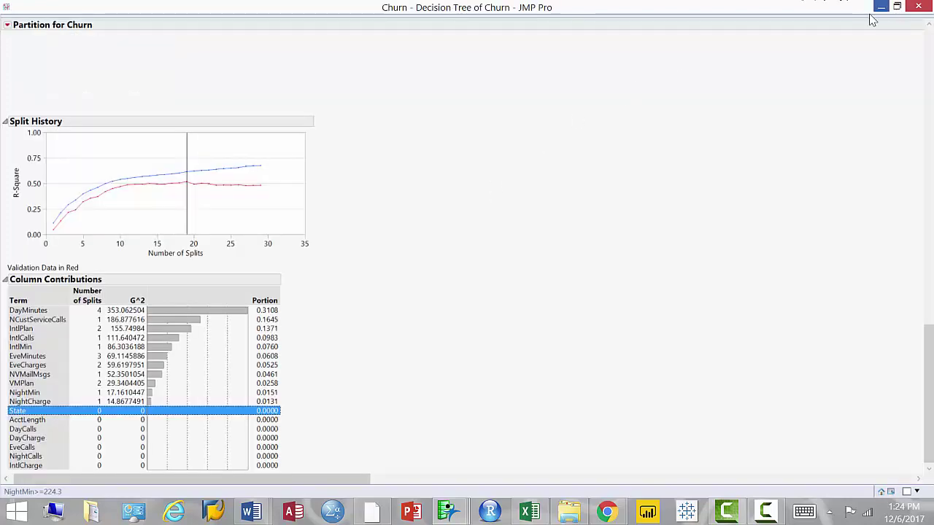
drag(662, 11, 409, 115)
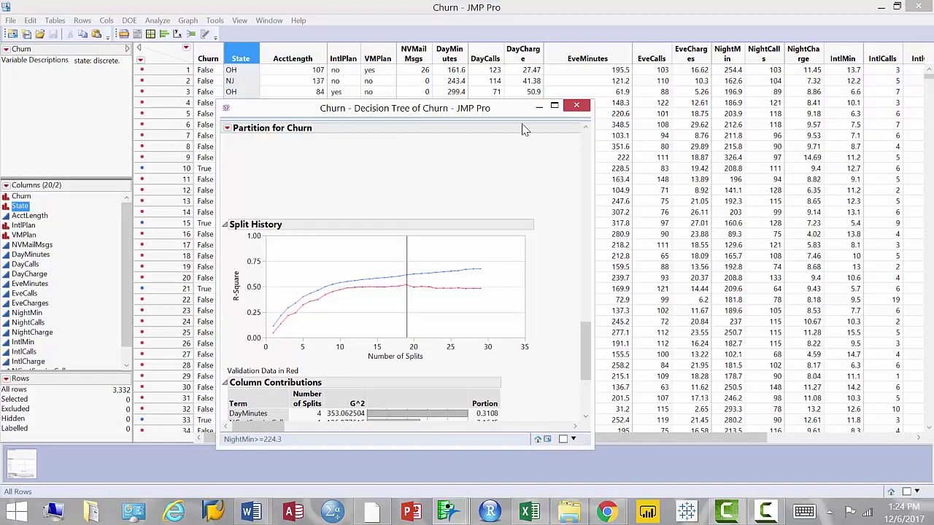
click(584, 108)
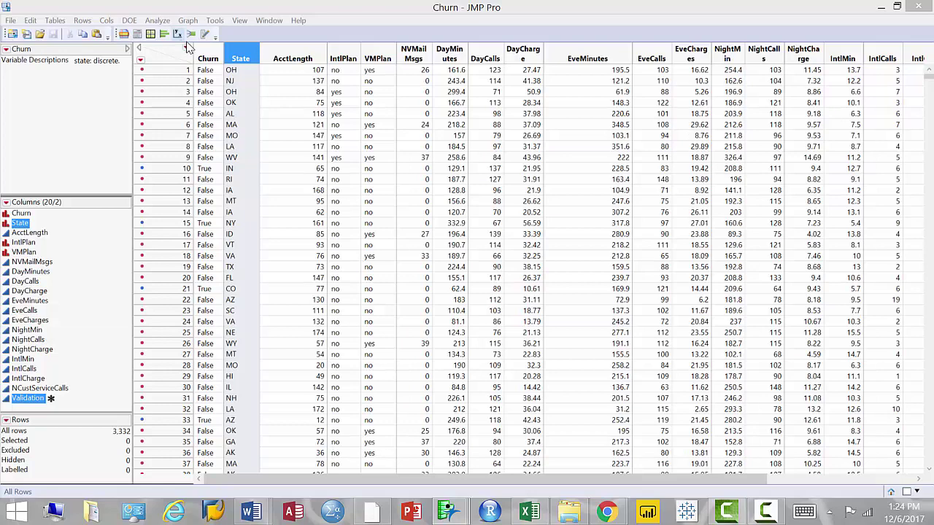
- Set up a Fit Model analysis with Churn as the Y response and State through NCustServiceCalls as model effects
click(192, 36)
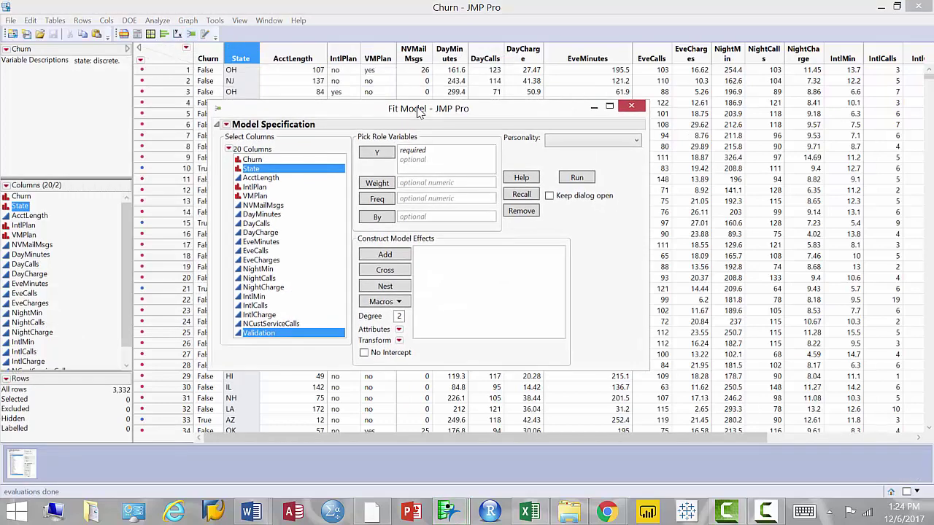
drag(292, 159, 478, 167)
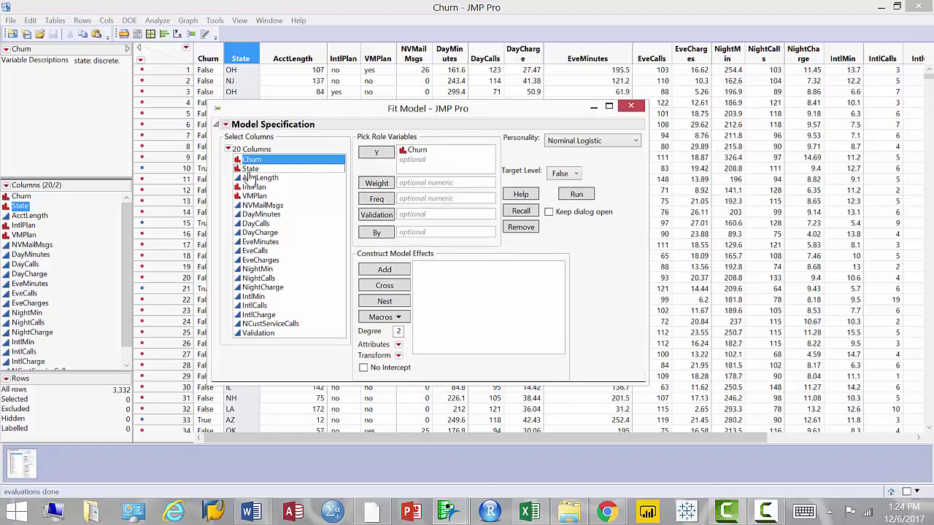
drag(250, 169, 252, 178)
drag(262, 210, 287, 328)
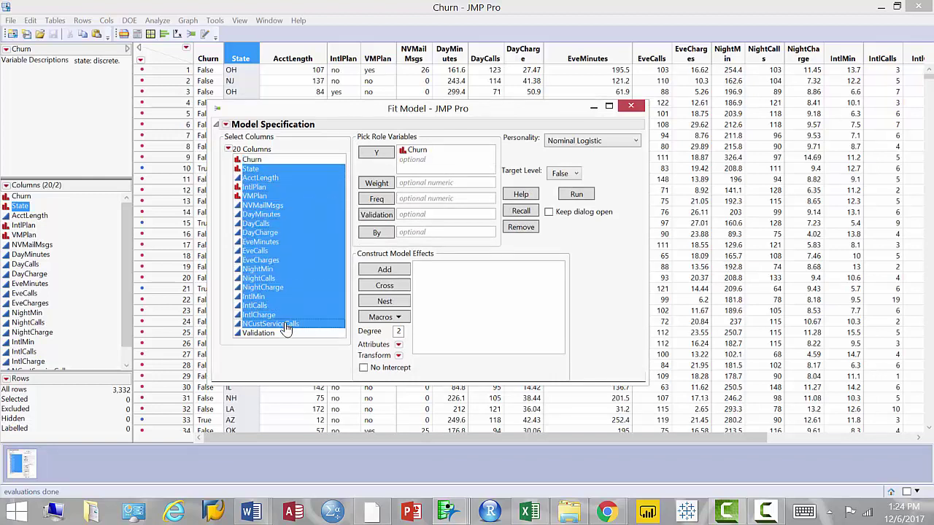
click(384, 270)
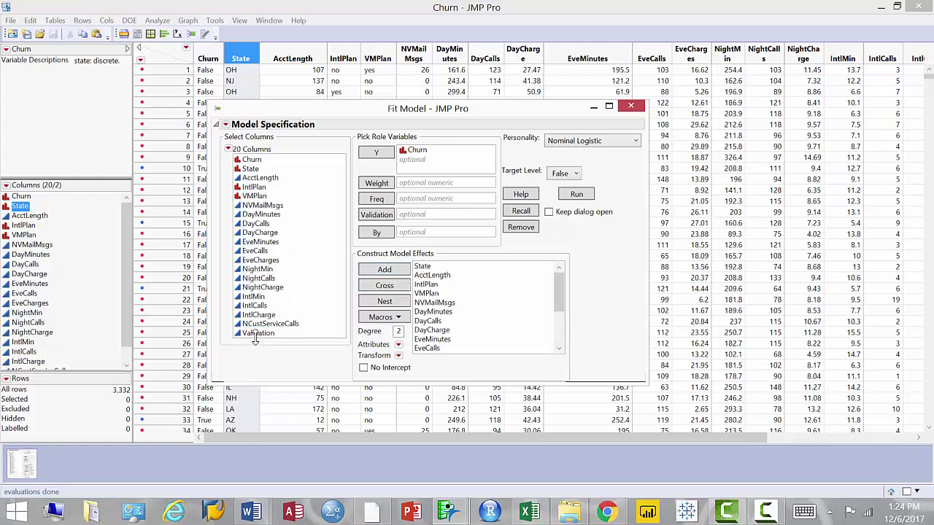
- Assign Validation as the validation column, set the target level to True and run the nominal logistic model
click(288, 334)
click(288, 334)
click(377, 217)
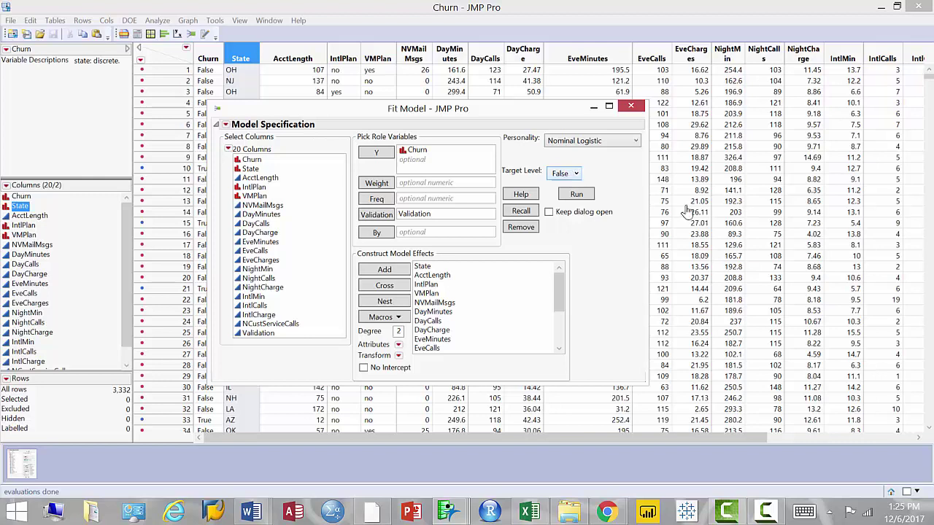
click(574, 174)
click(566, 201)
click(576, 194)
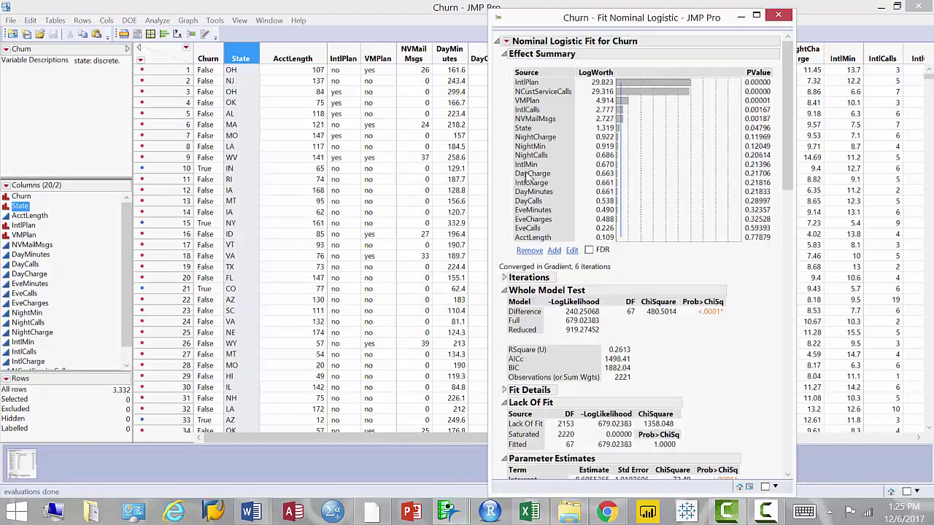
- Remove AcctLength, EveCalls and EveCharges from the nominal logistic model's effects, one at a time
drag(644, 17, 379, 30)
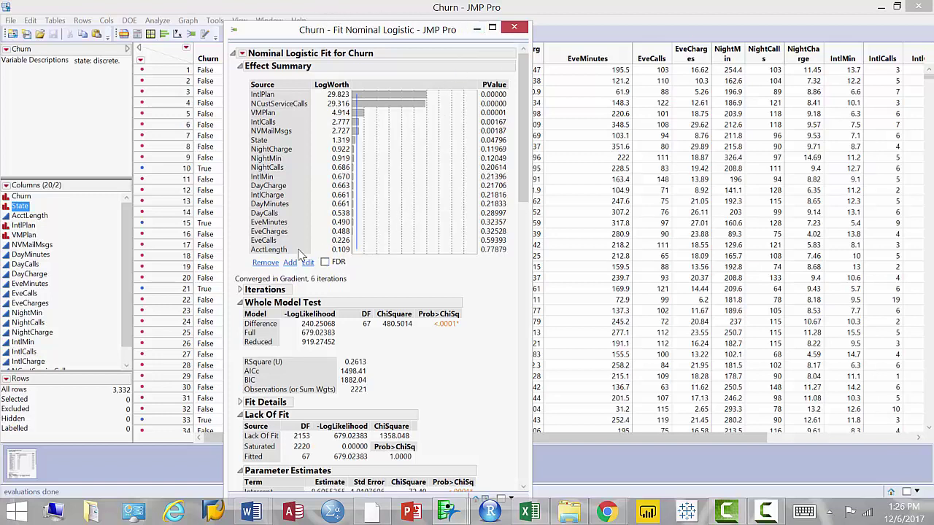
click(272, 250)
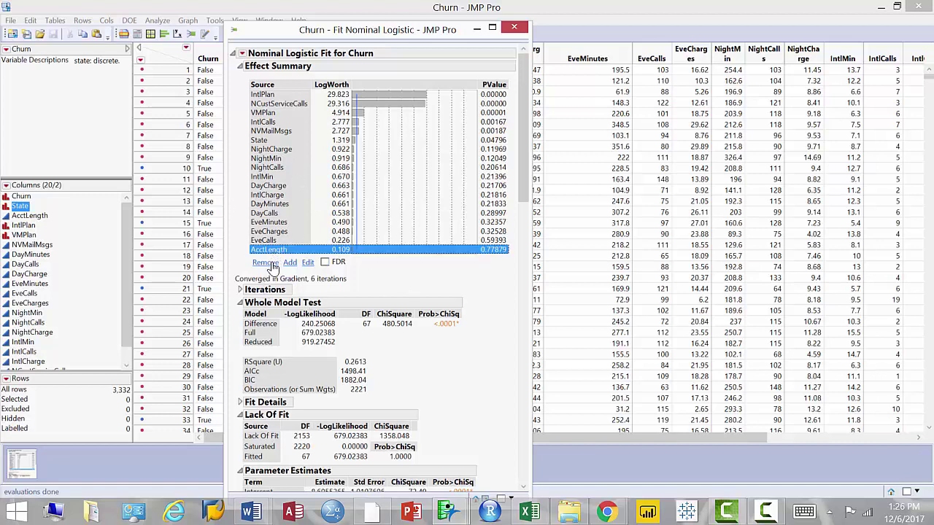
click(271, 265)
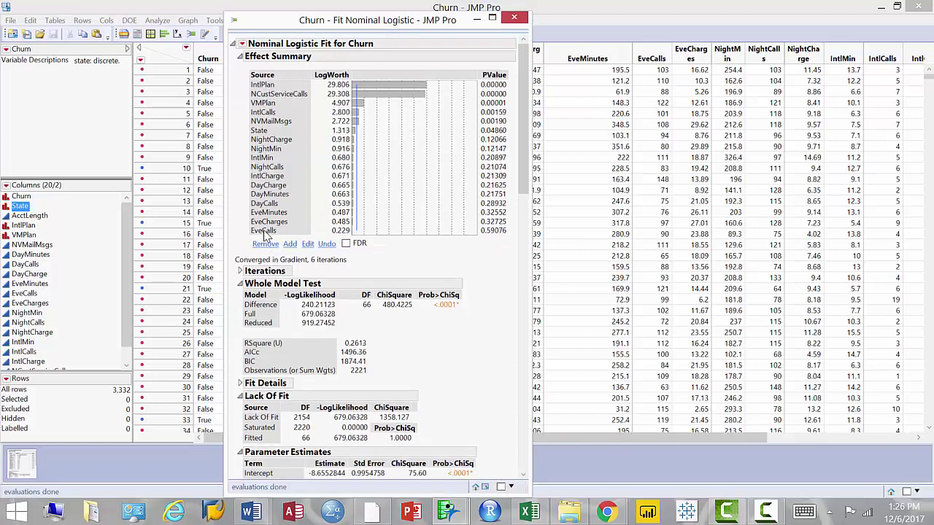
click(265, 231)
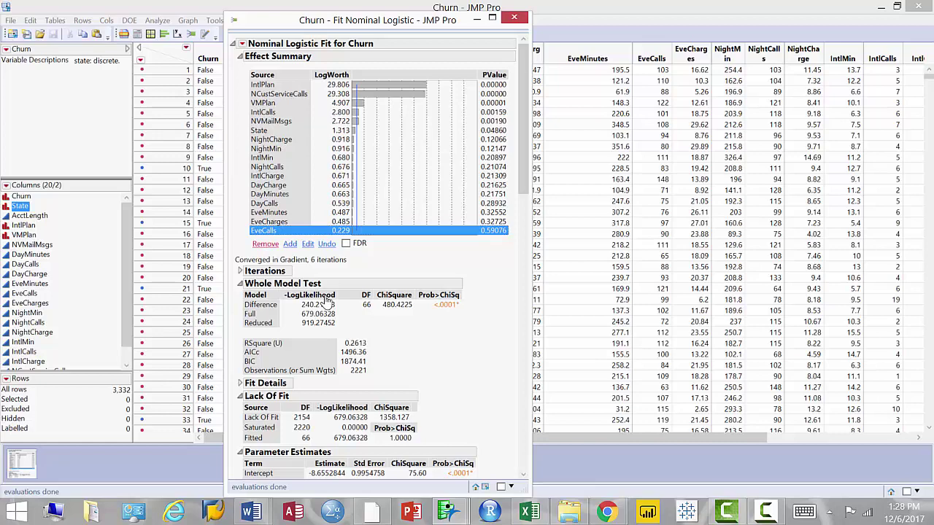
click(267, 244)
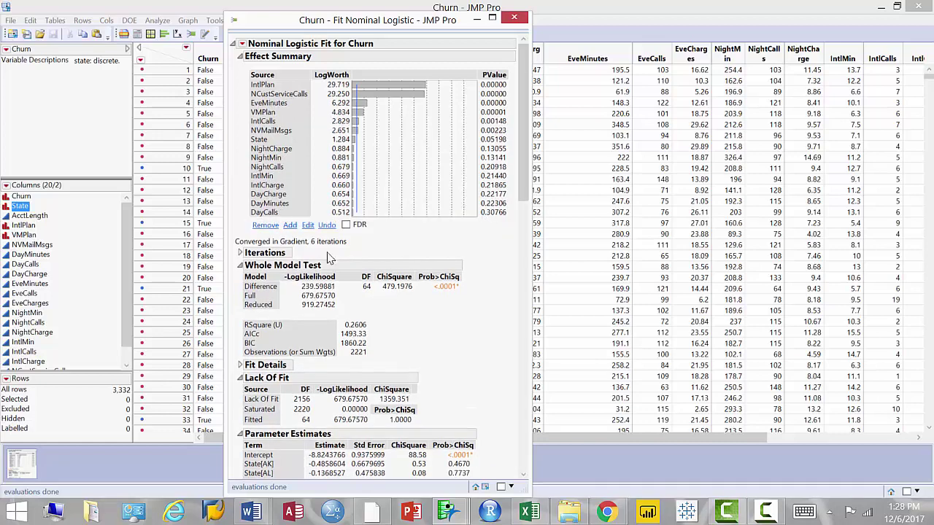
- Continue the effect reduction by removing DayCalls, IntlCharge and DayMinutes from the logistic model in that order
click(276, 212)
click(267, 226)
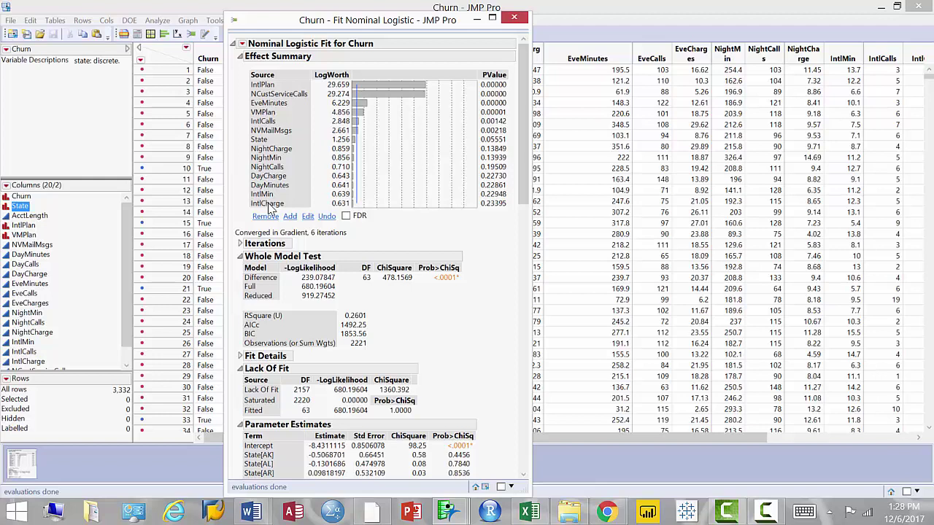
click(269, 204)
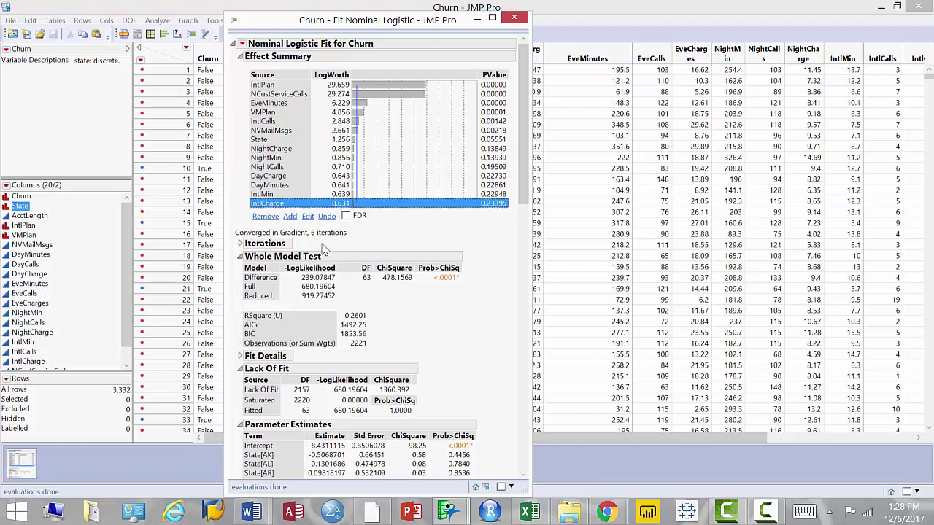
click(266, 217)
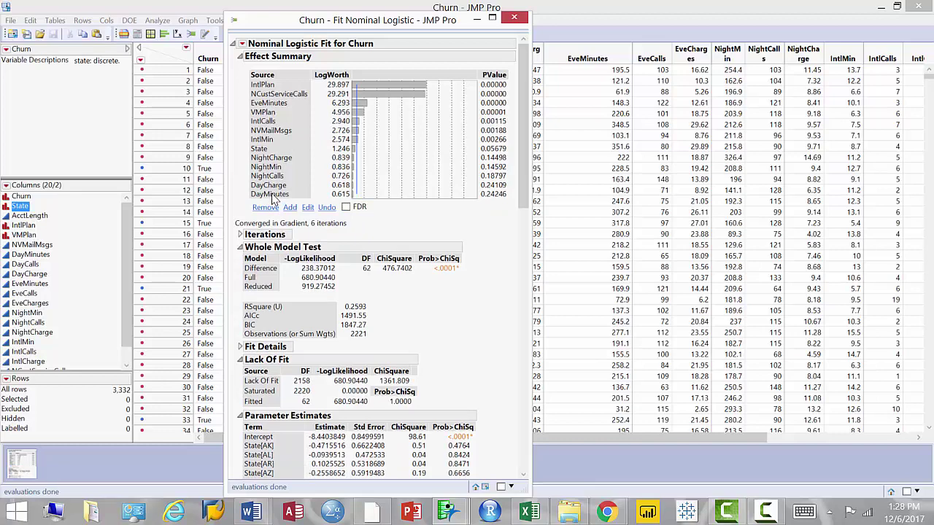
click(270, 194)
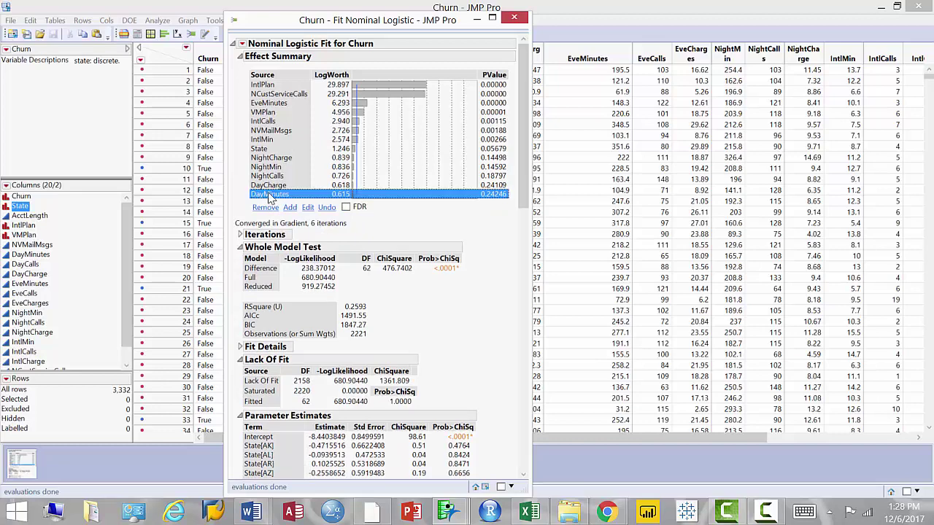
click(267, 207)
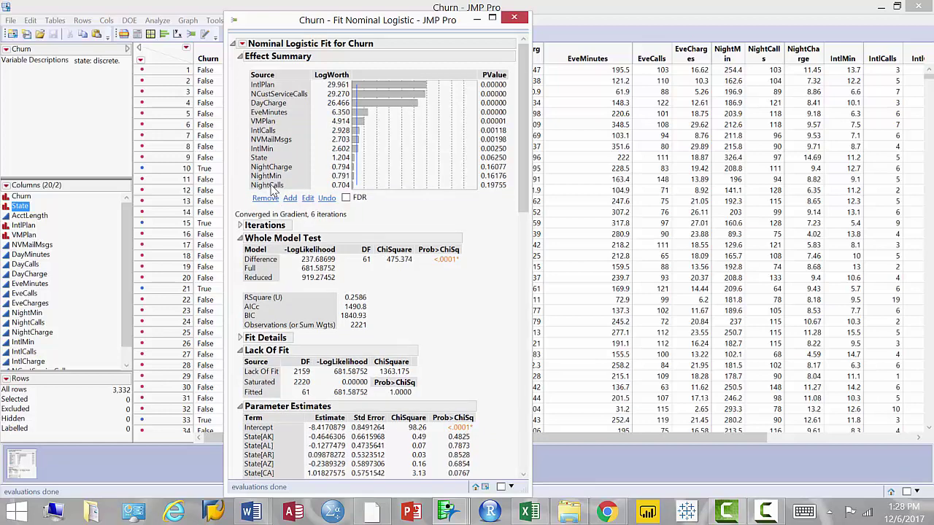
- Remove NightCalls, NightMin and State from the logistic model so only significant effects are kept
click(272, 187)
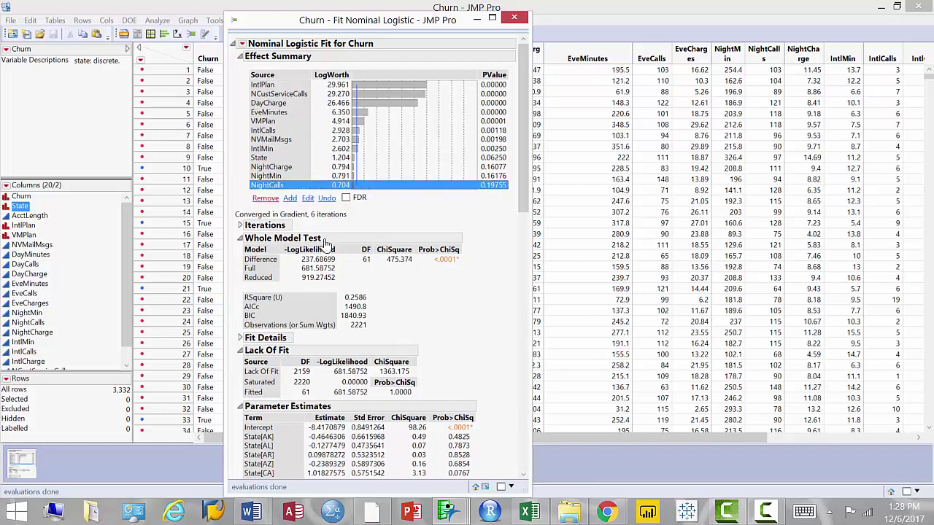
click(266, 198)
click(272, 177)
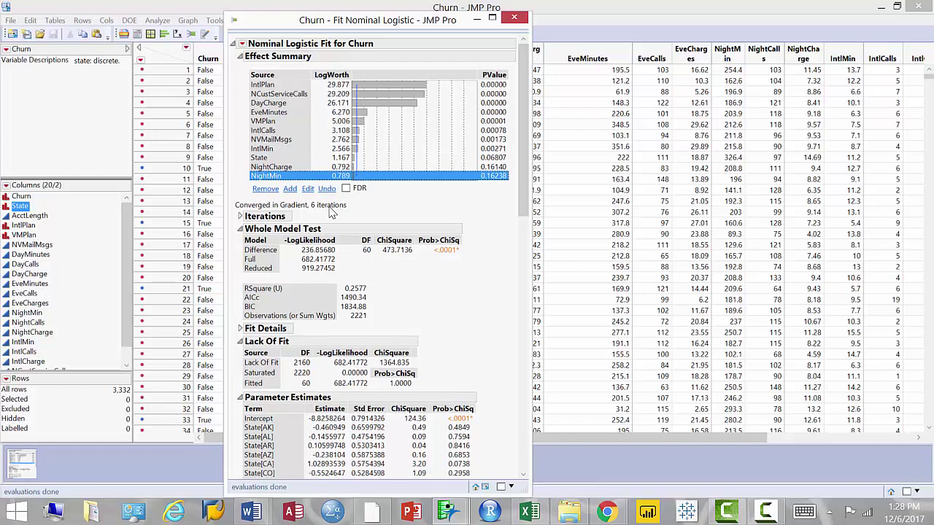
click(272, 184)
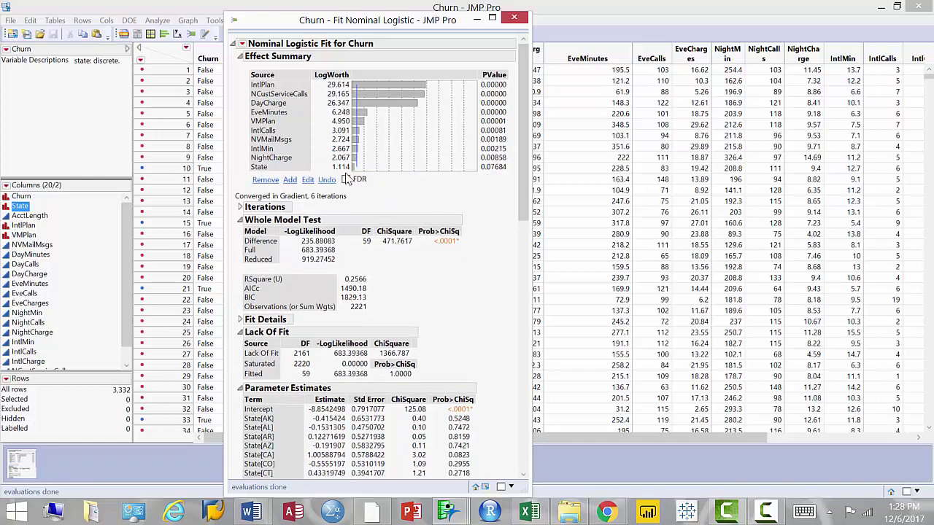
click(262, 168)
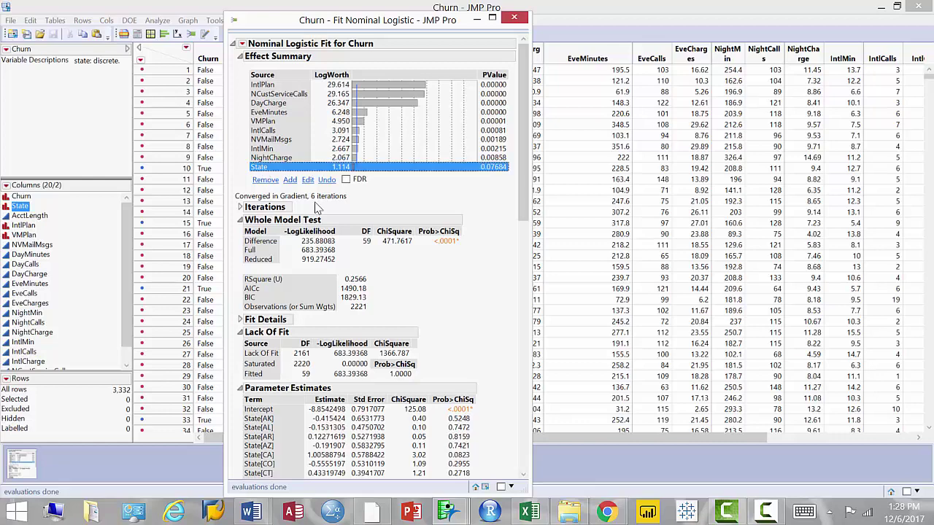
click(270, 180)
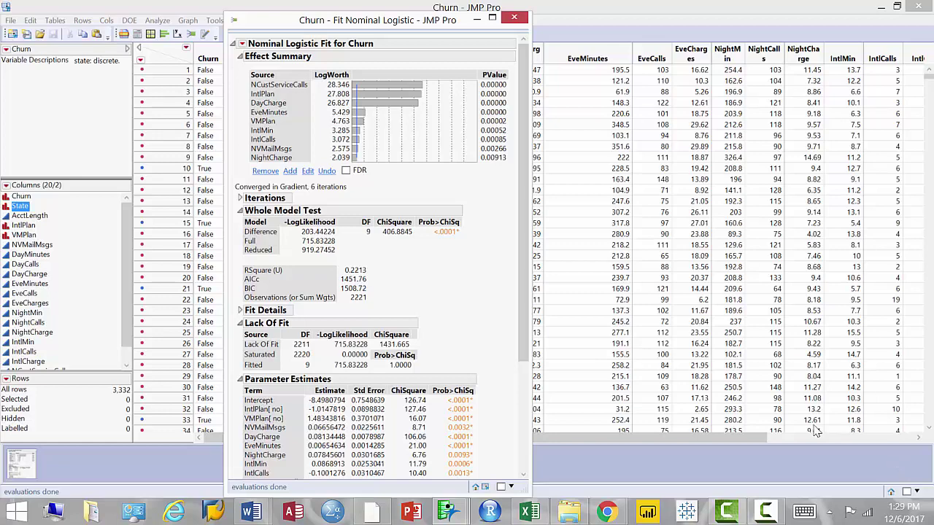
click(242, 45)
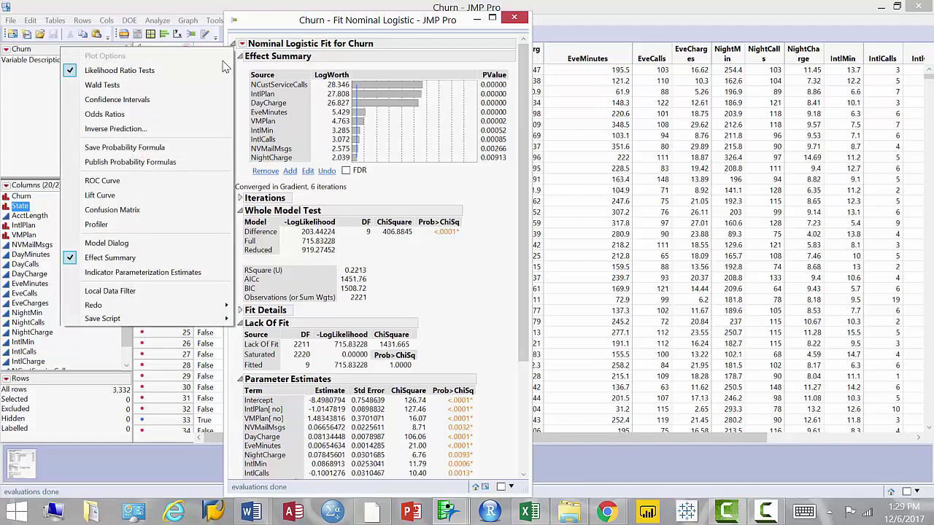
mouse_move(155, 321)
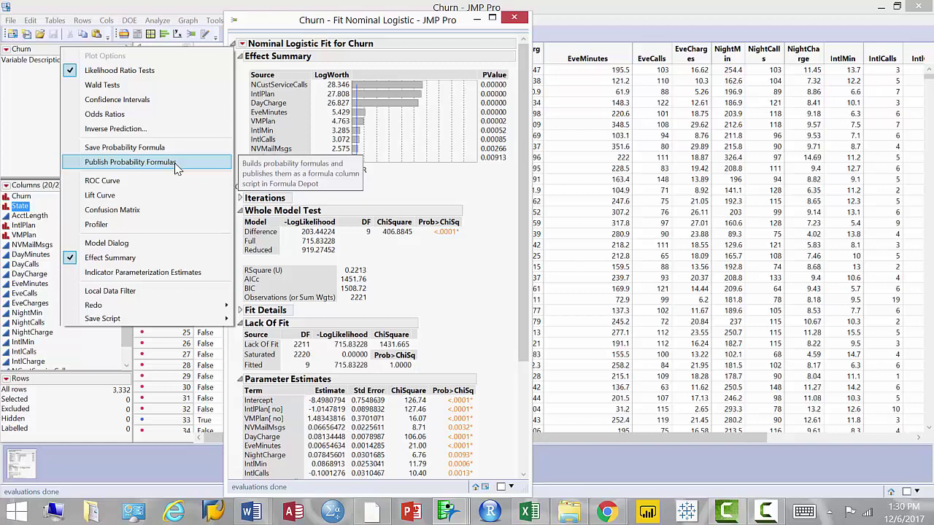
click(108, 451)
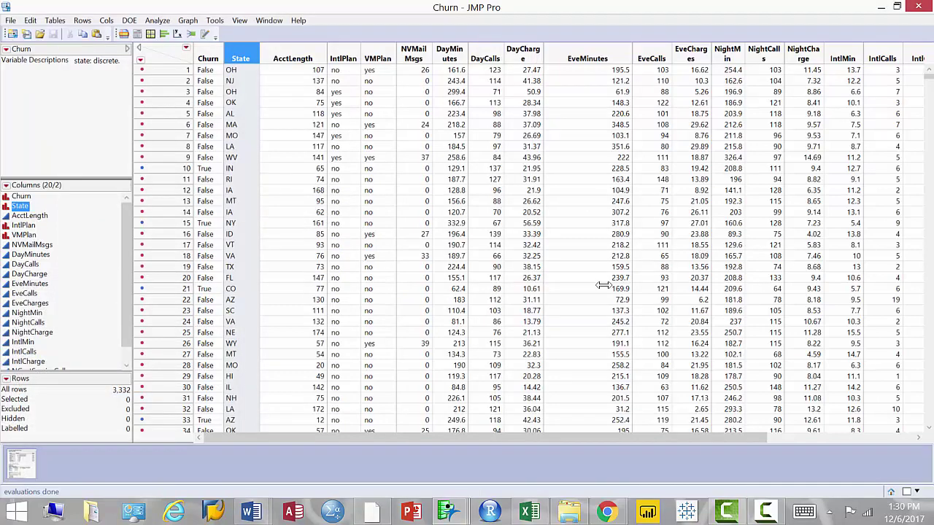
click(22, 467)
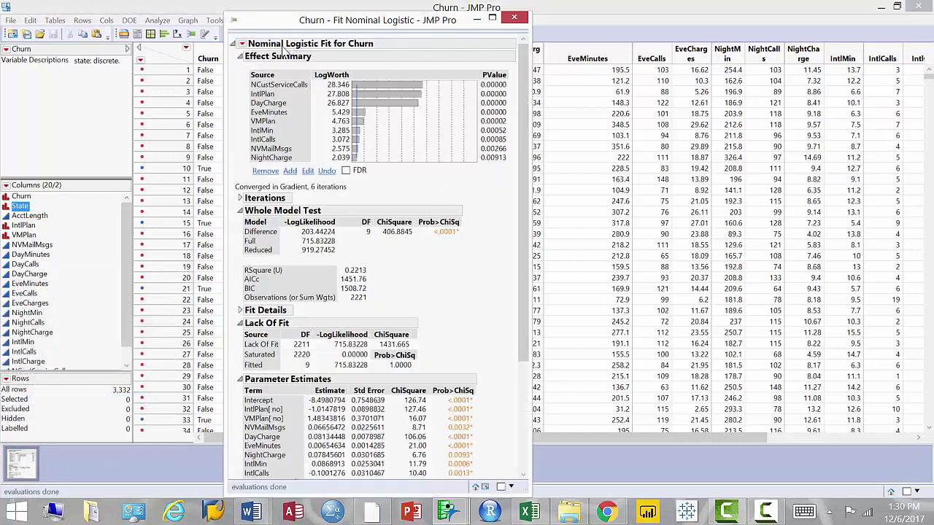
click(242, 44)
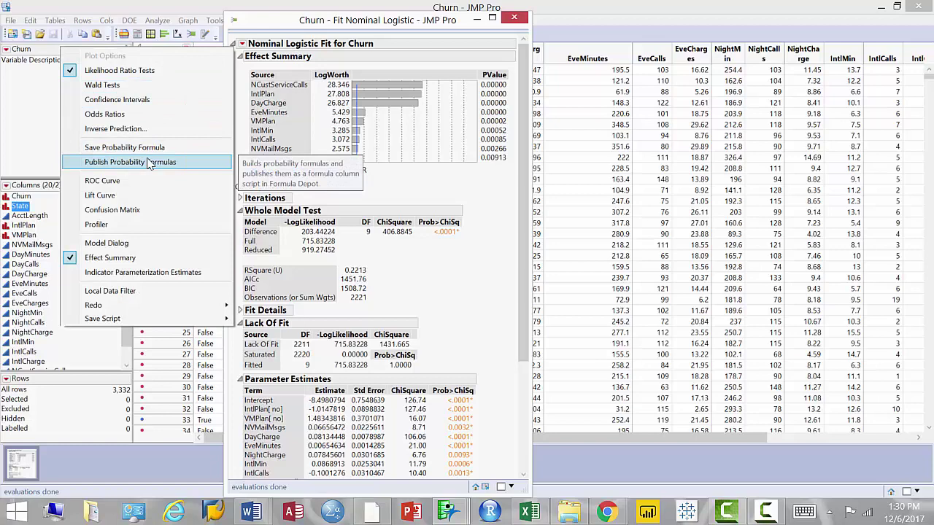
- Review the formulas already published in the Formula Depot, then minimize it to return to the logistic report
click(446, 512)
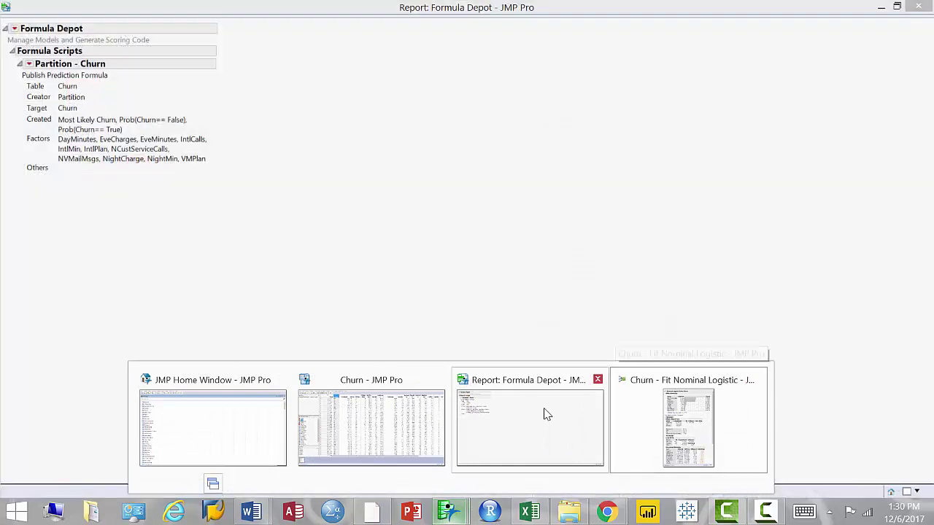
click(546, 414)
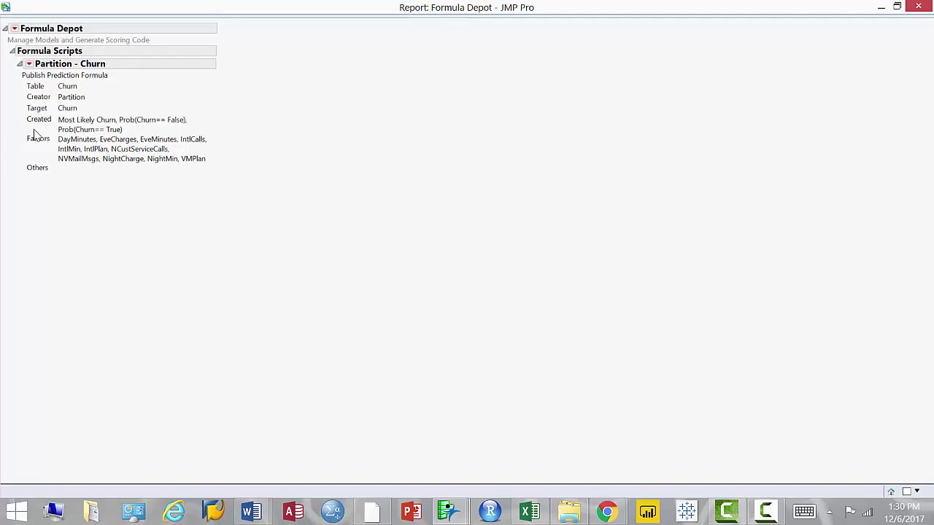
click(882, 16)
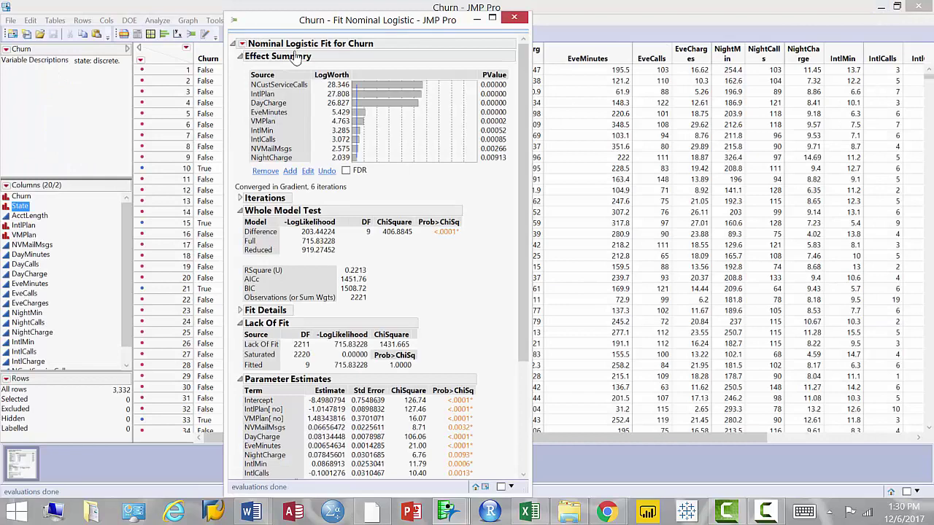
- Publish the nominal logistic model's probability formulas to the Formula Depot and open the Formula Depot report
click(242, 43)
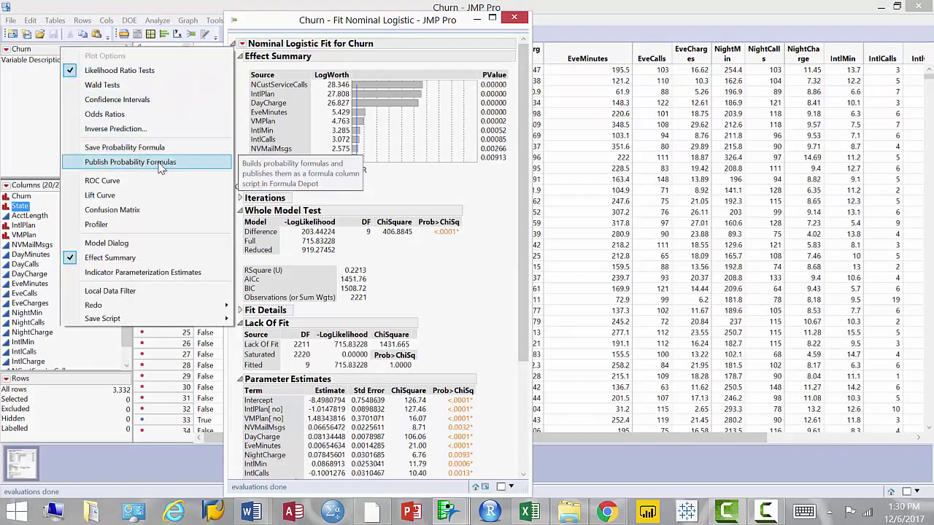
click(191, 197)
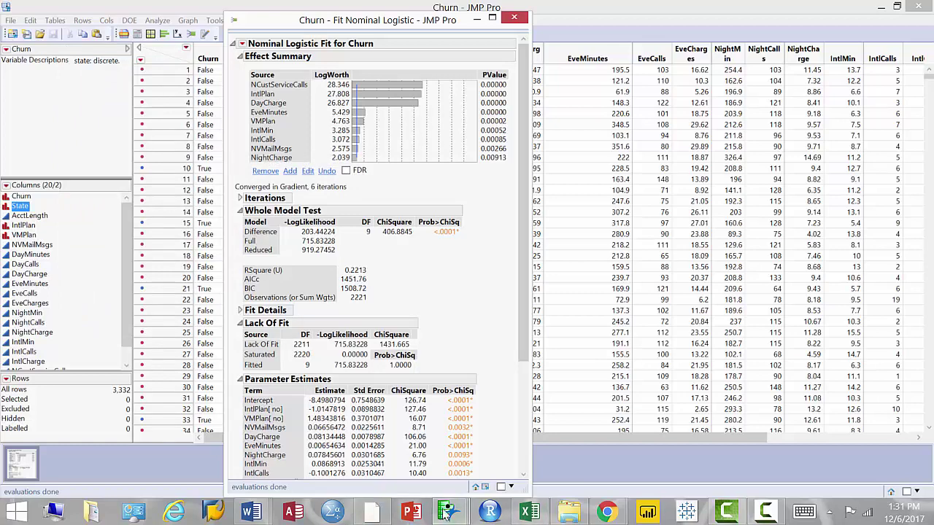
mouse_move(447, 513)
click(527, 443)
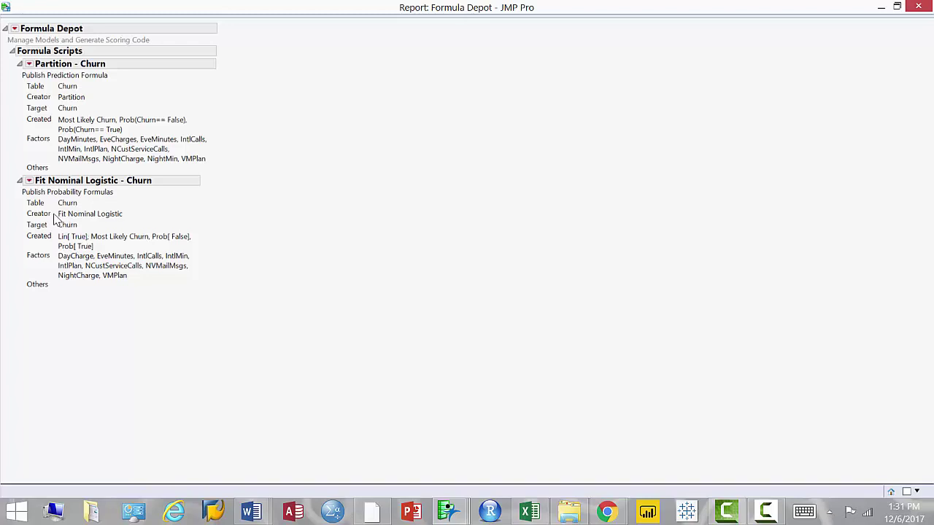
- Close the nominal logistic report and switch to the Churn data table
click(461, 515)
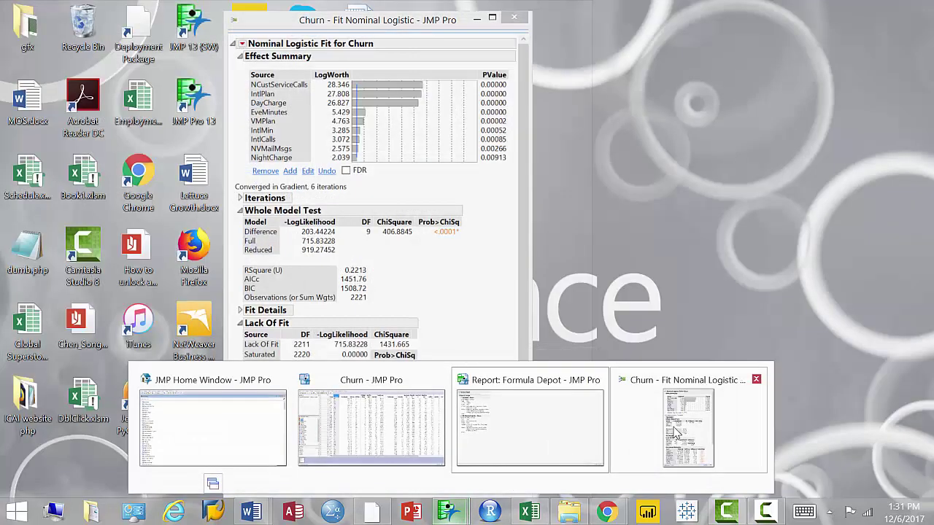
click(688, 427)
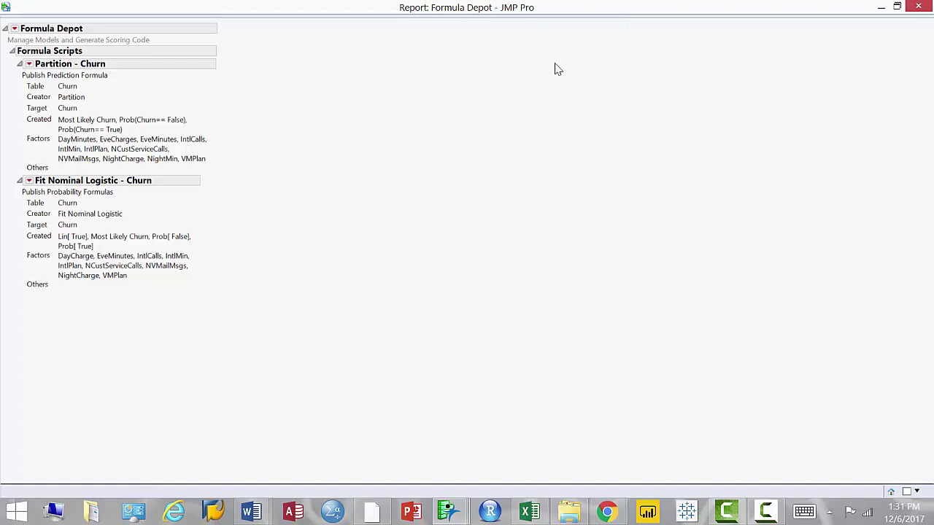
click(450, 512)
click(445, 431)
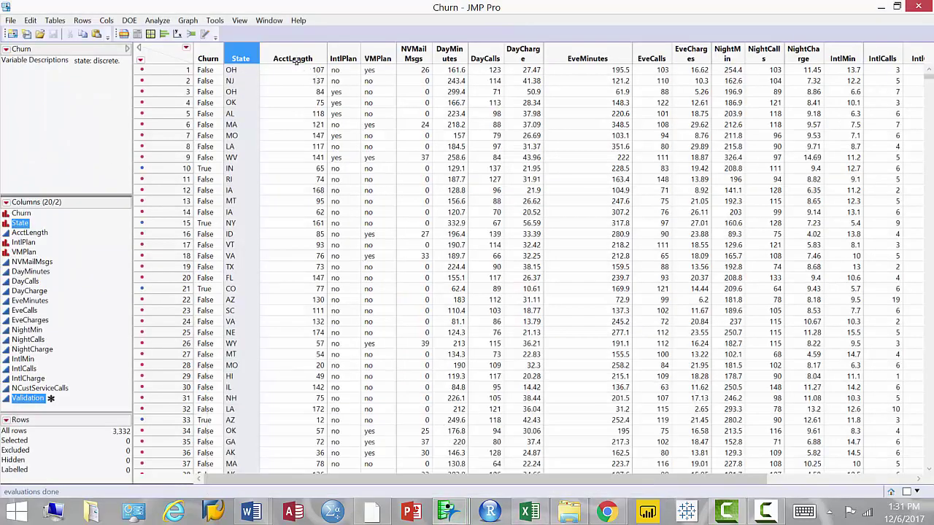
- Launch a Neural analysis with Churn as response, State through NCustServiceCalls as factors, and the Validation column for validation
click(165, 22)
mouse_move(120, 122)
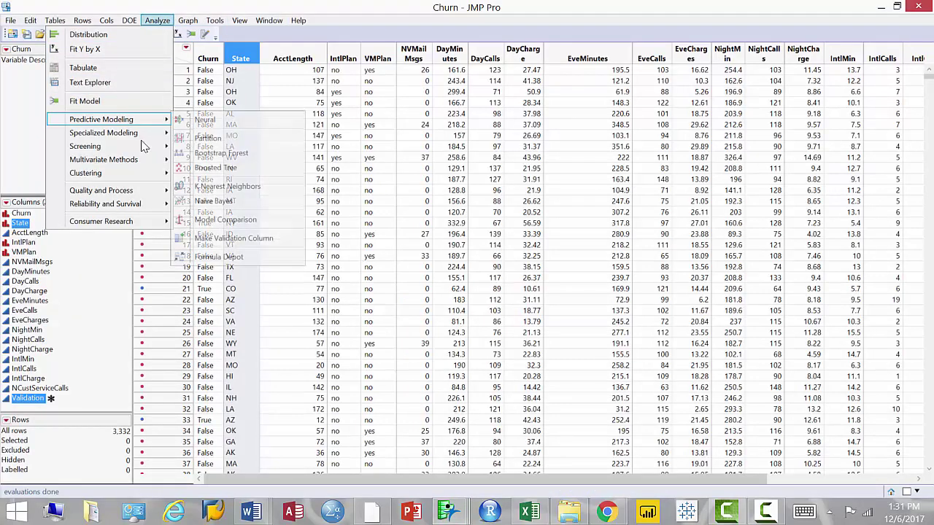
click(241, 125)
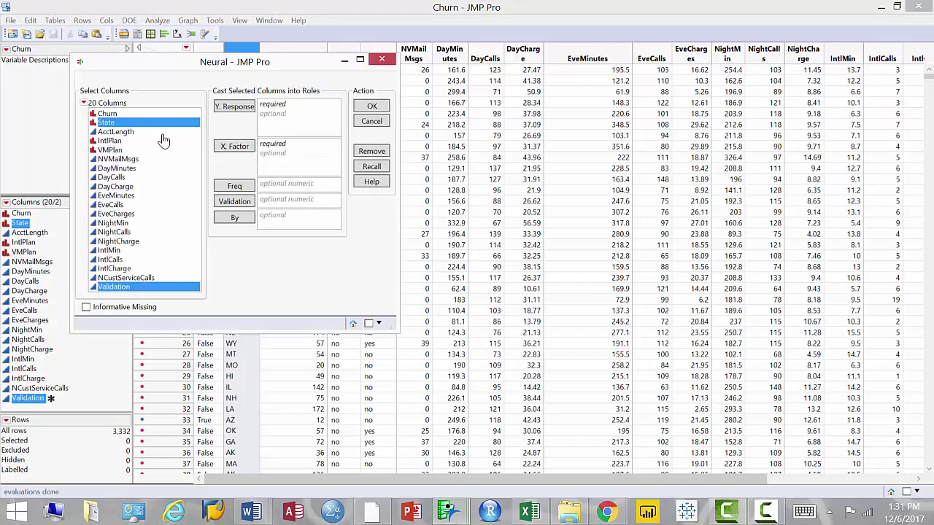
drag(107, 113, 279, 114)
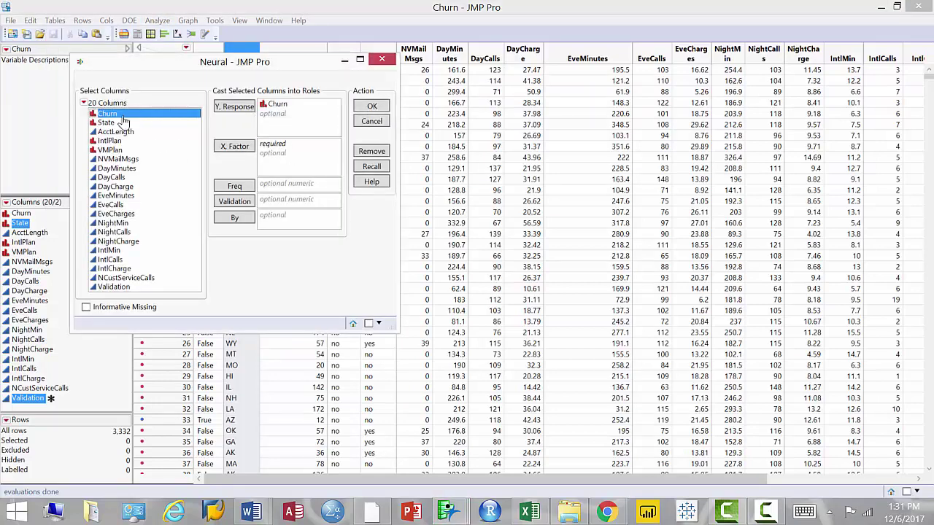
drag(113, 122, 131, 283)
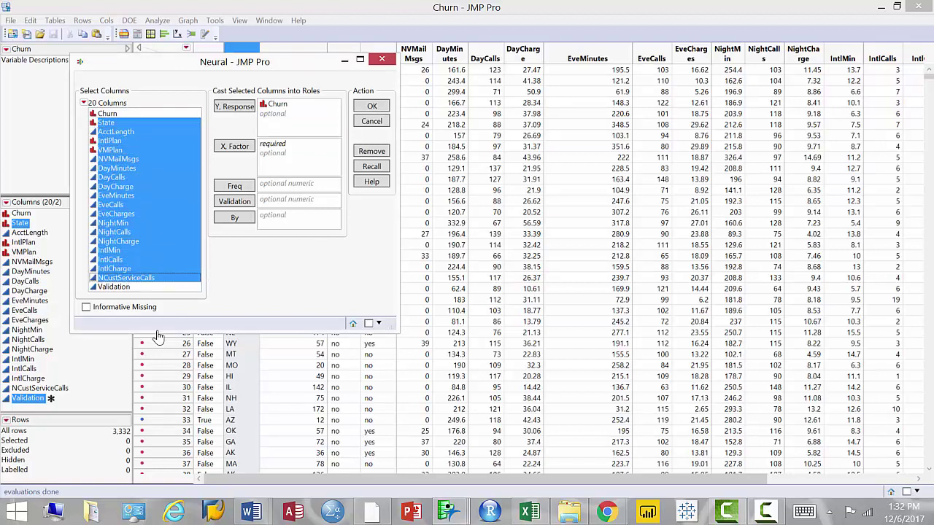
click(246, 149)
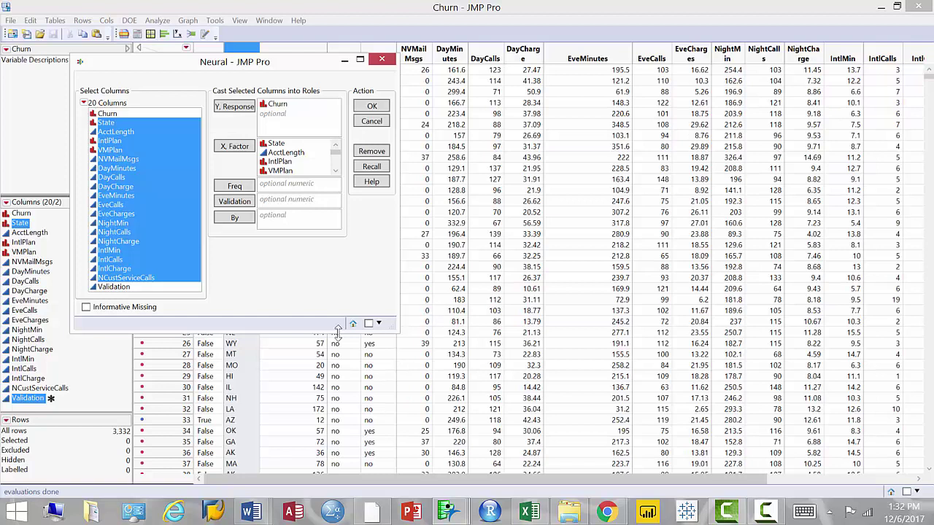
click(113, 287)
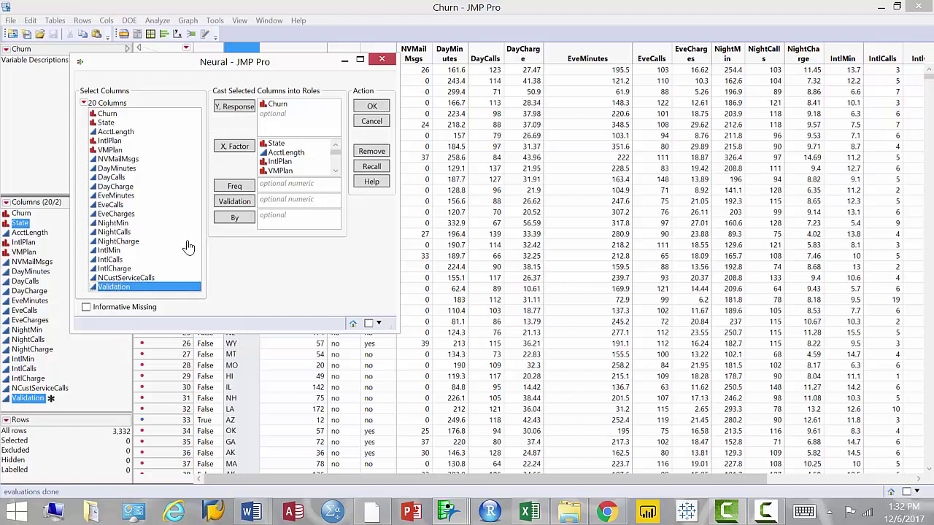
click(234, 201)
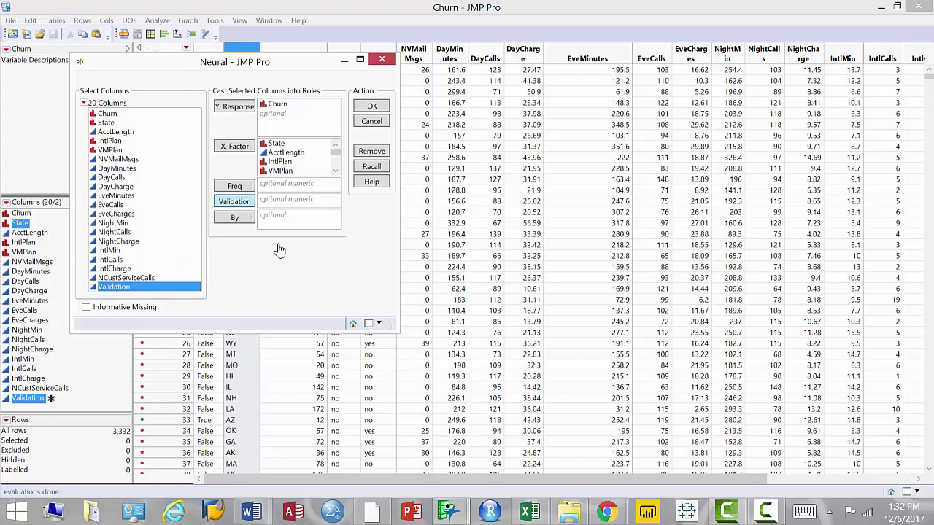
click(371, 107)
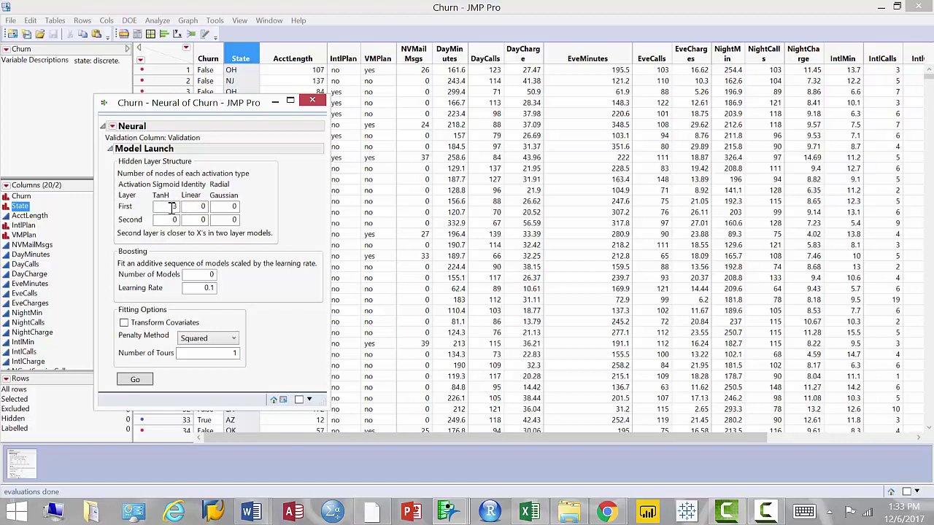
- Fit a two-layer neural model with 4 TanH nodes in the first layer and 8 in the second
double_click(178, 206)
text(4)
double_click(168, 219)
text(8)
click(173, 238)
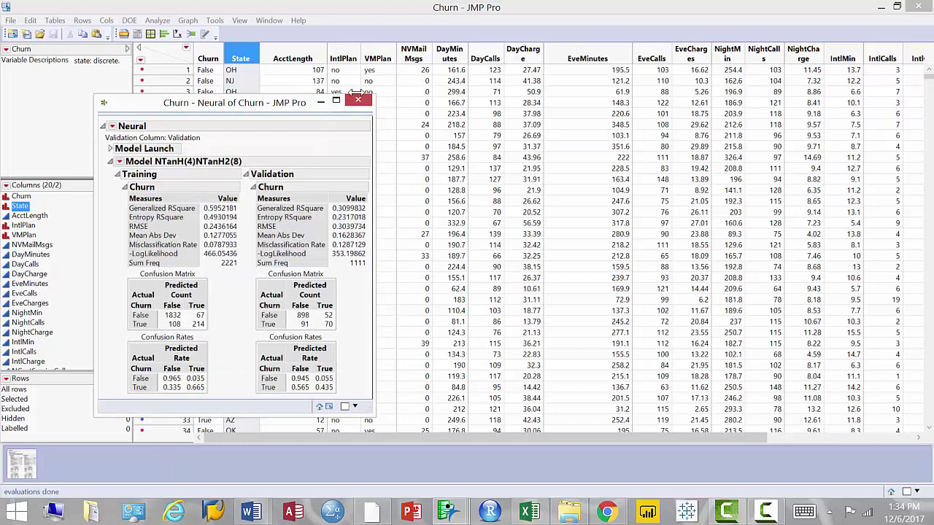
- Maximize the neural report and add the network diagram for the fitted model
click(335, 100)
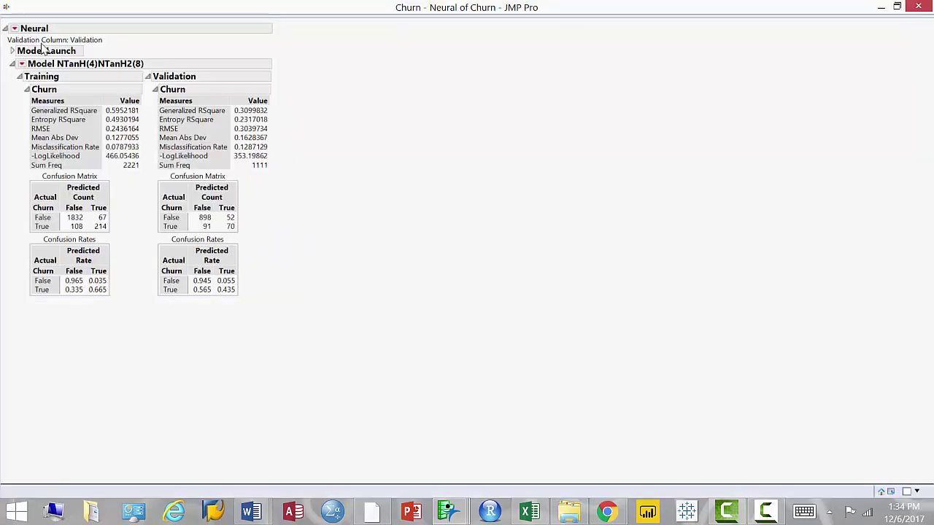
click(13, 29)
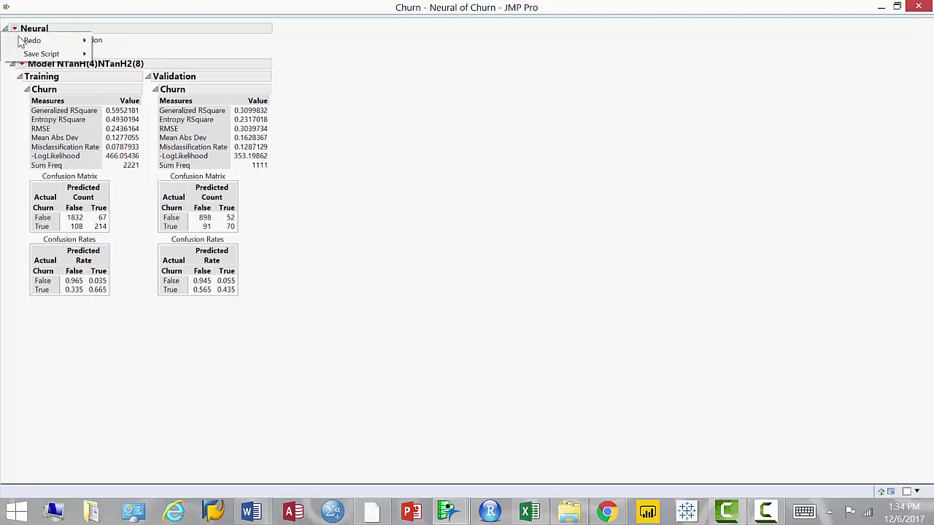
key(Escape)
click(22, 64)
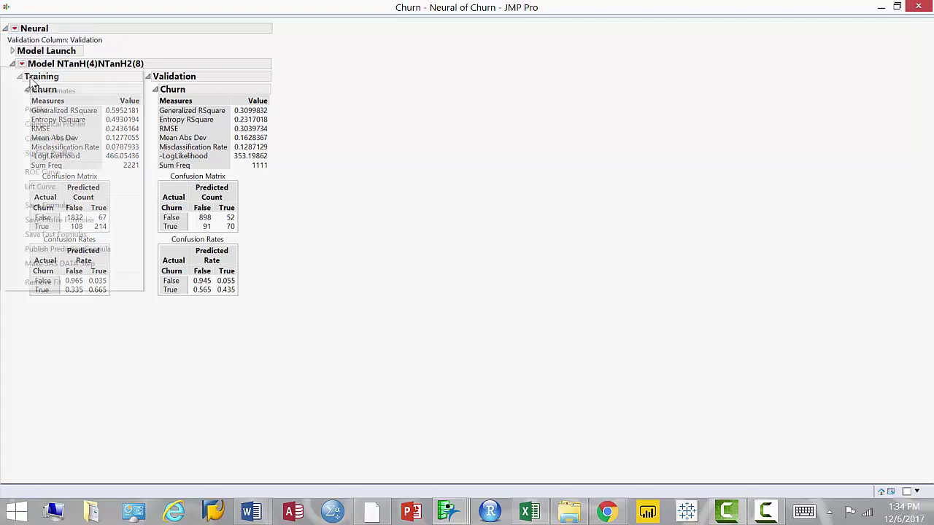
click(34, 77)
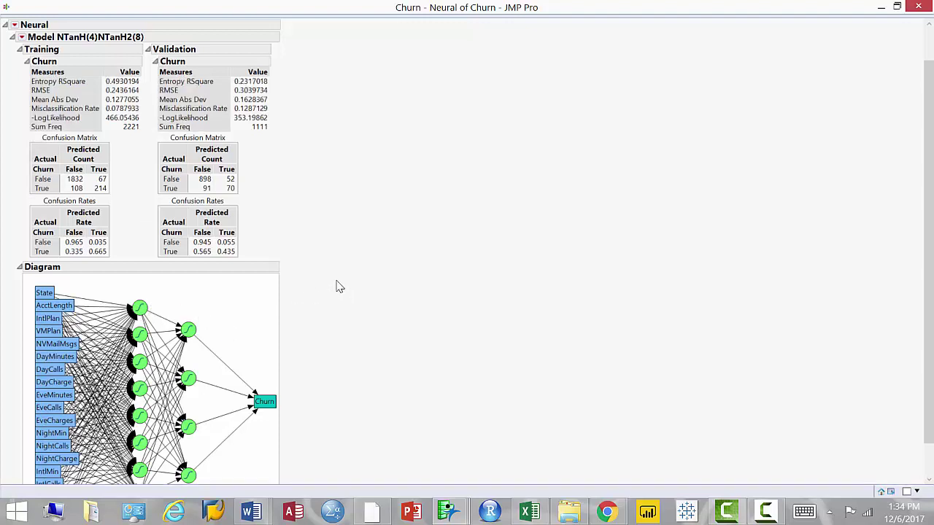
scroll(321, 252, up, 1)
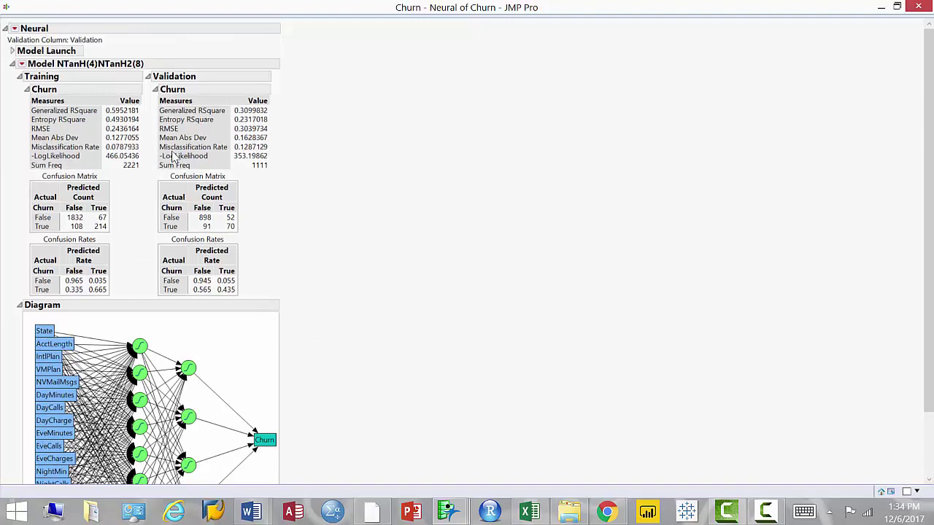
- Publish the neural model's prediction formula to the Formula Depot and switch to the Formula Depot report
click(22, 64)
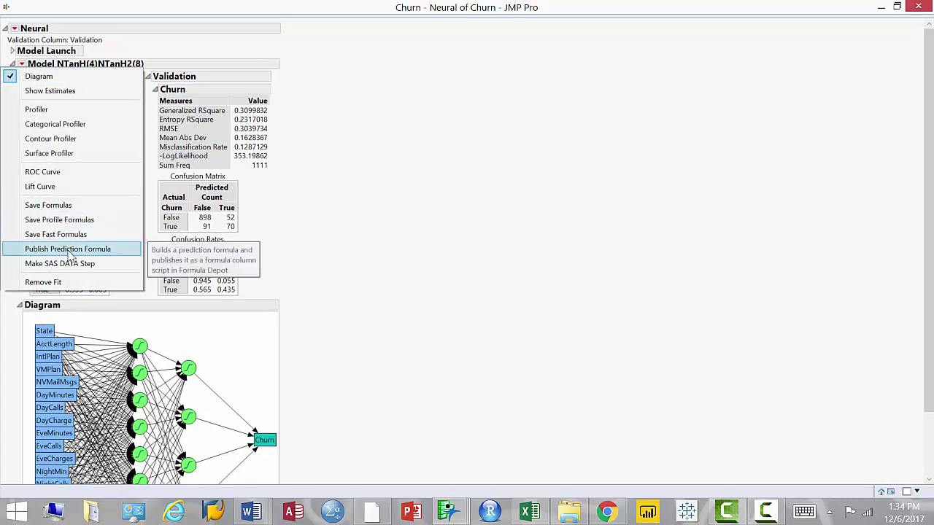
click(82, 306)
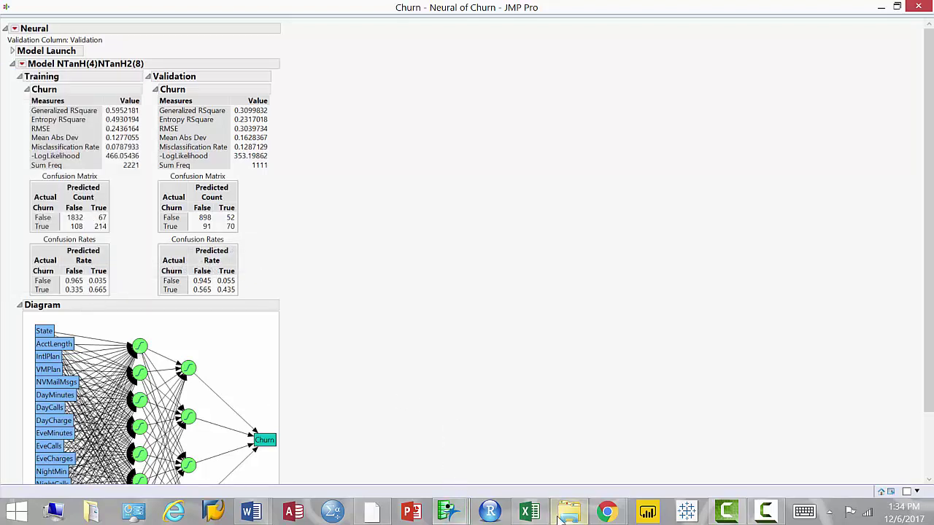
click(448, 513)
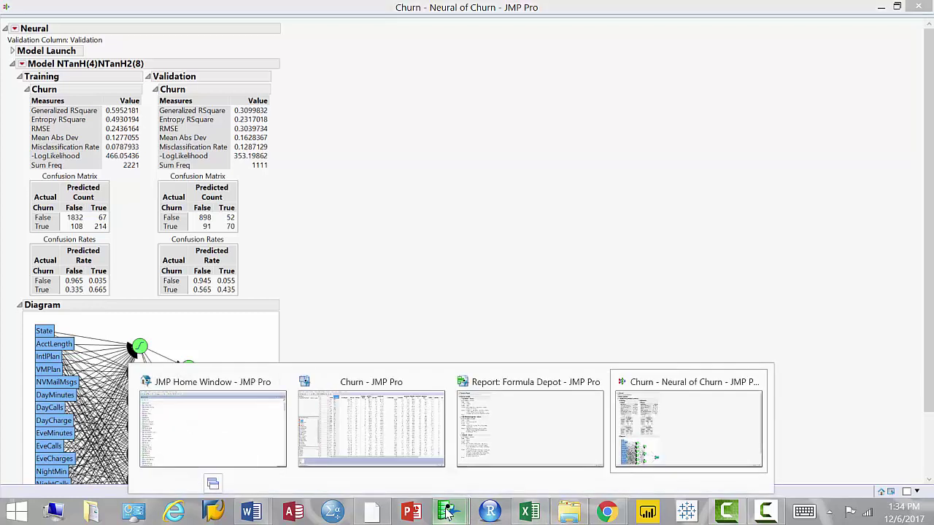
click(586, 439)
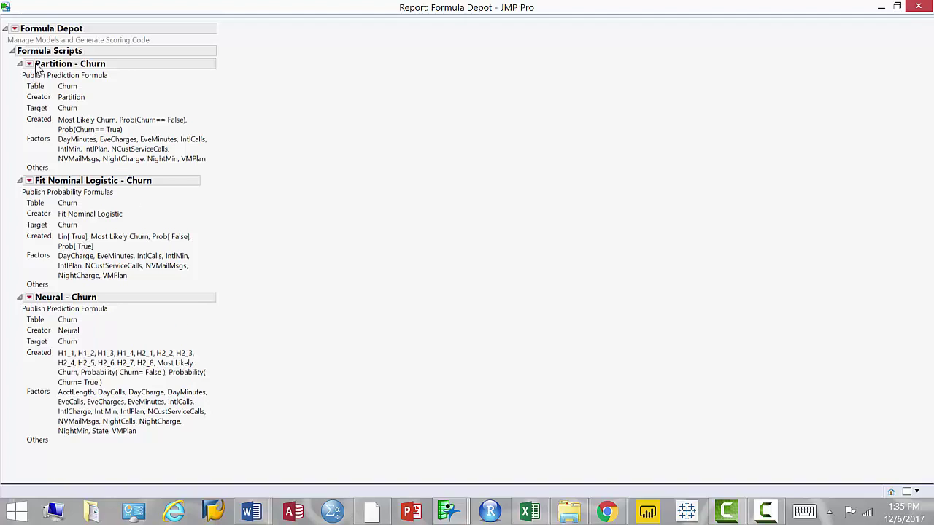
- Run a Model Comparison in the Formula Depot on the Partition, Fit Nominal Logistic and Neural models
click(14, 29)
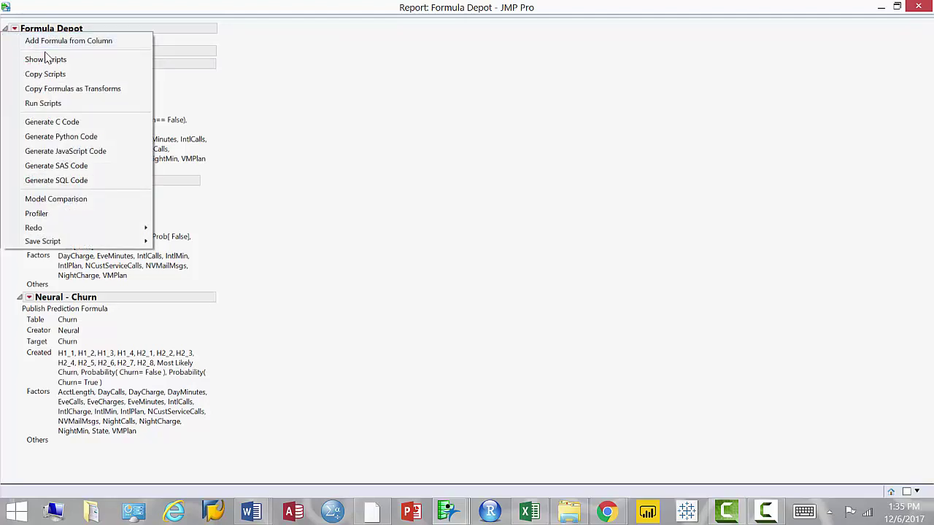
click(91, 201)
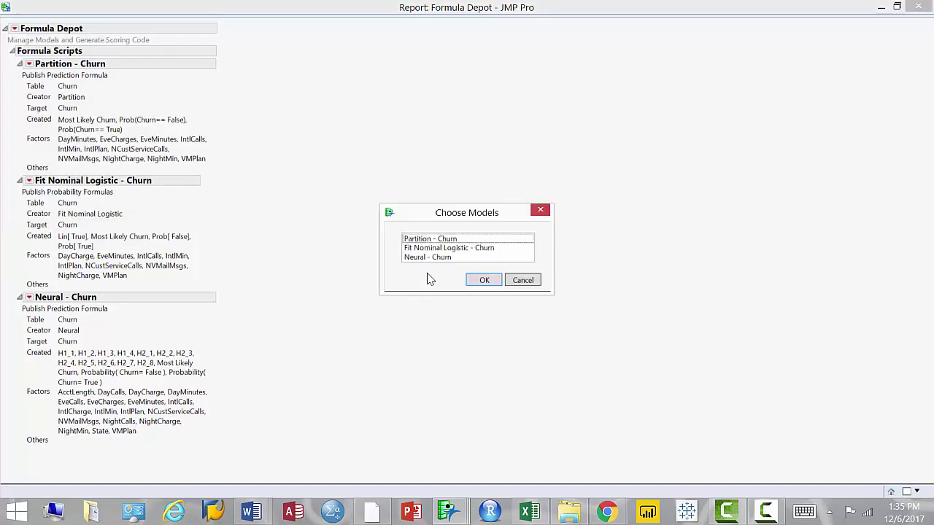
drag(460, 218, 441, 279)
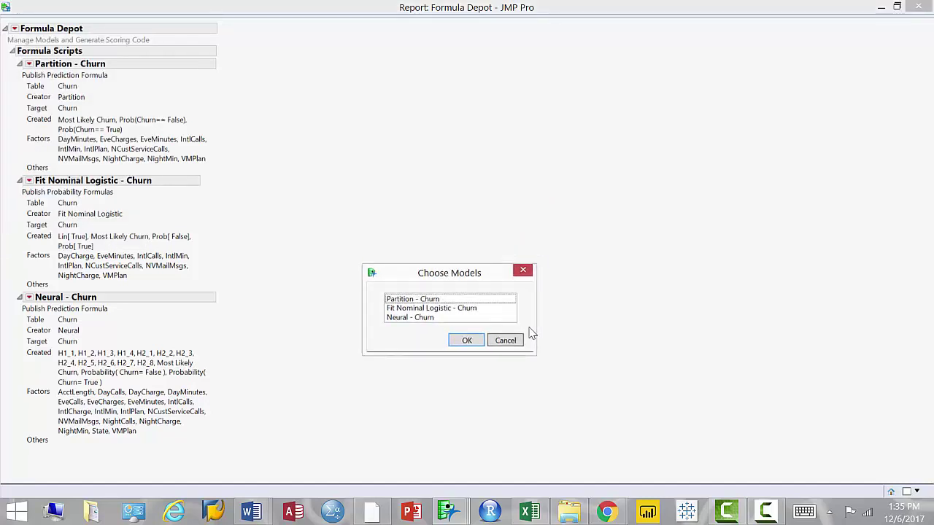
click(421, 301)
key(shift+Down)
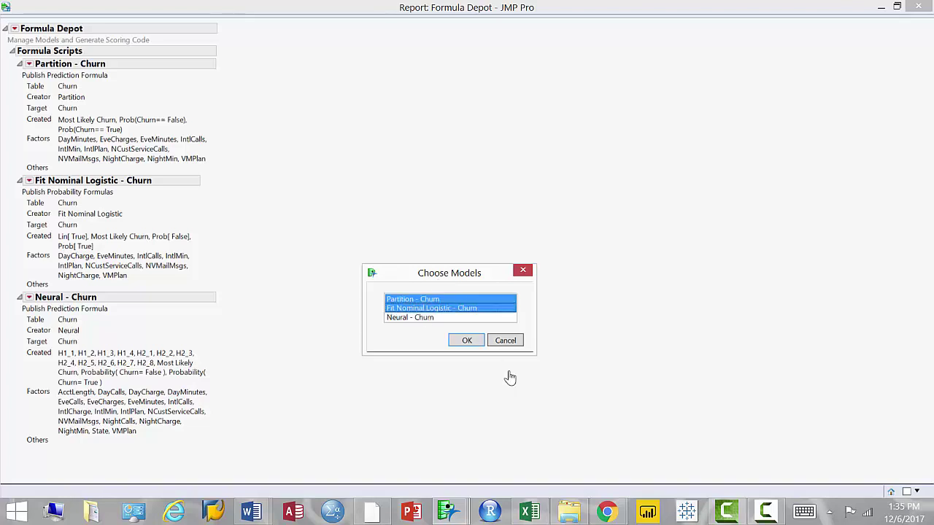
key(shift+Down)
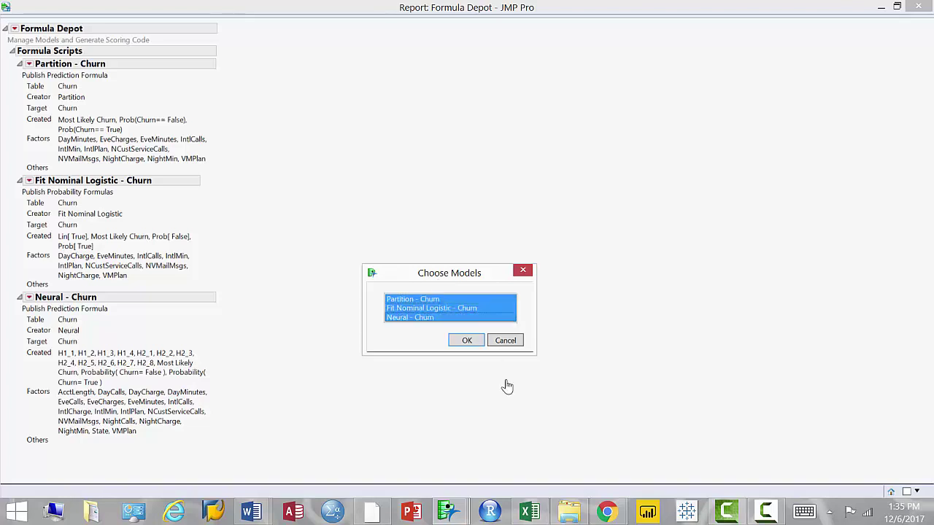
click(469, 345)
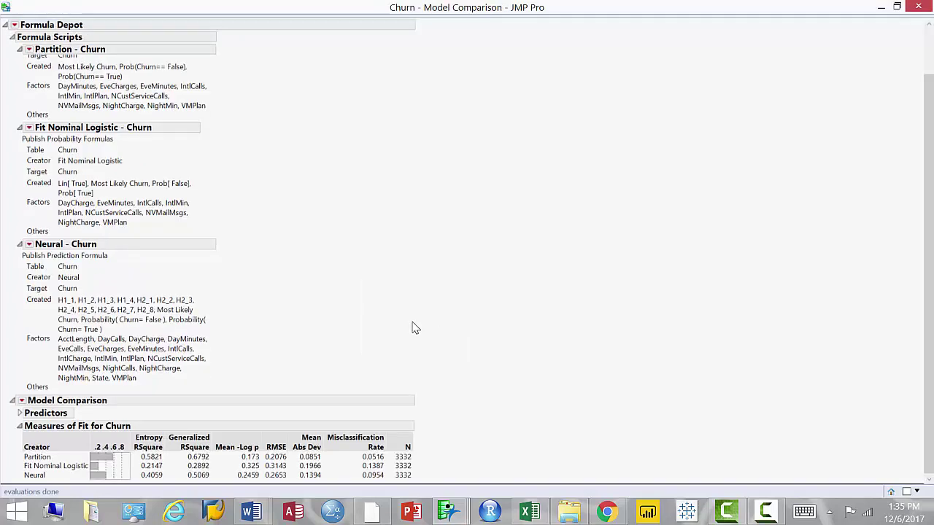
- Expand the Predictors section of the model comparison and review the predictor columns and measures of fit for the three models
click(20, 414)
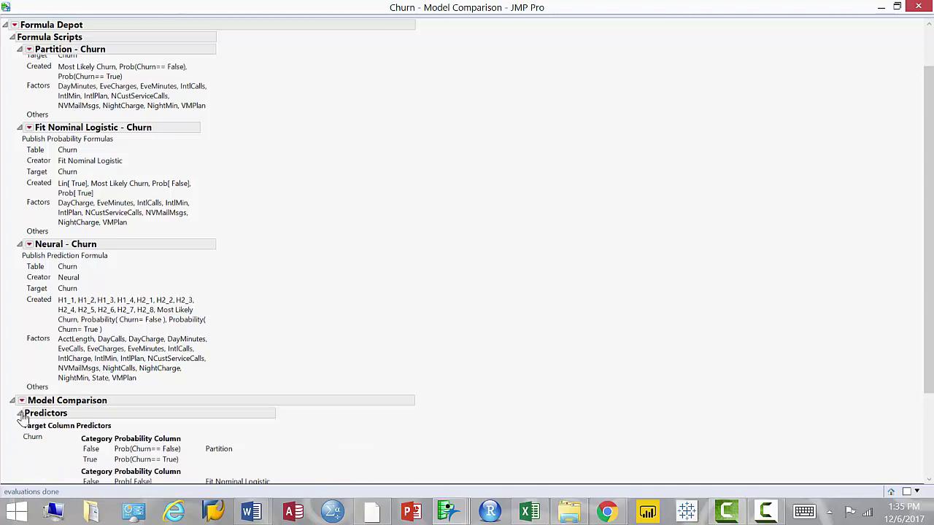
scroll(91, 441, down, 3)
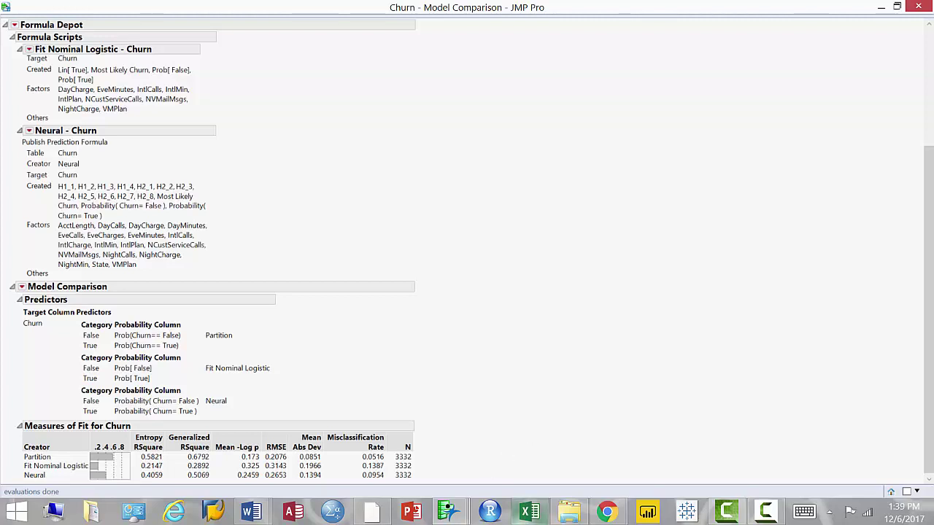
mouse_move(529, 512)
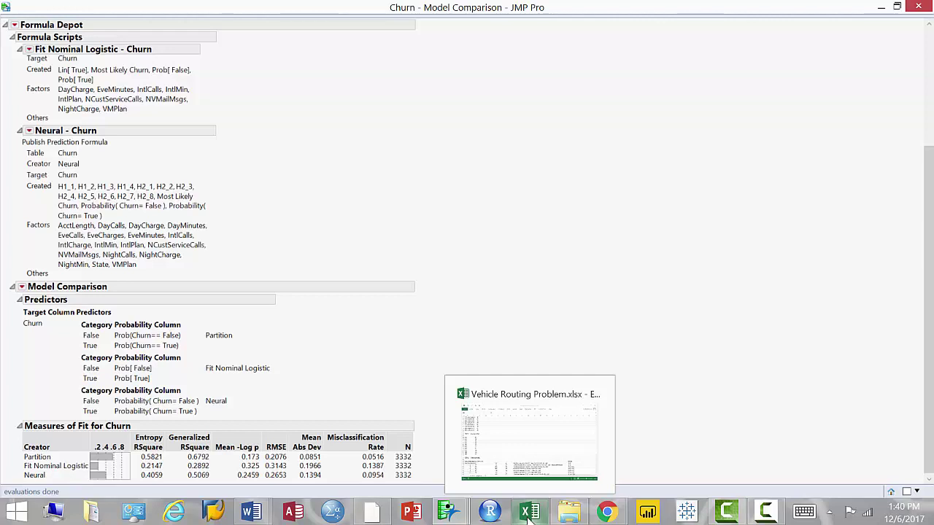
mouse_move(525, 466)
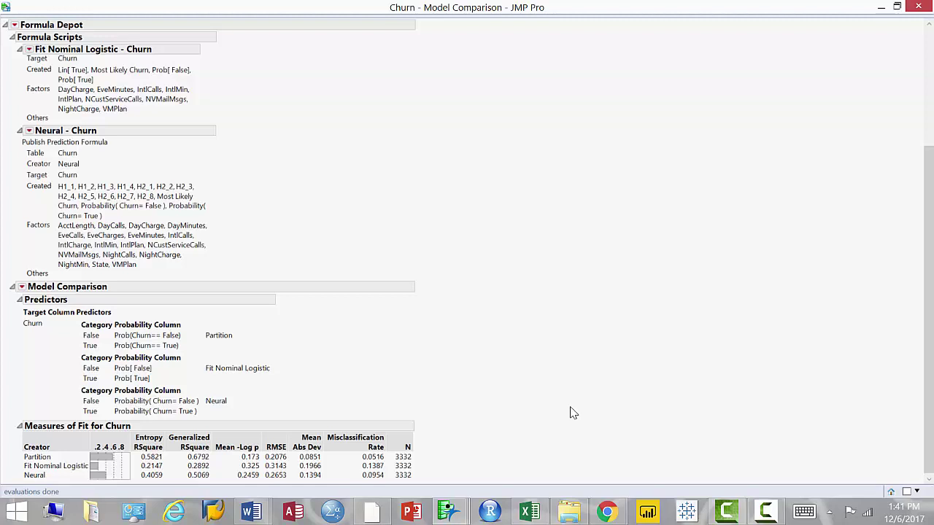
- Switch to the neural report and review the options available for saving or publishing the model's formulas
mouse_move(455, 514)
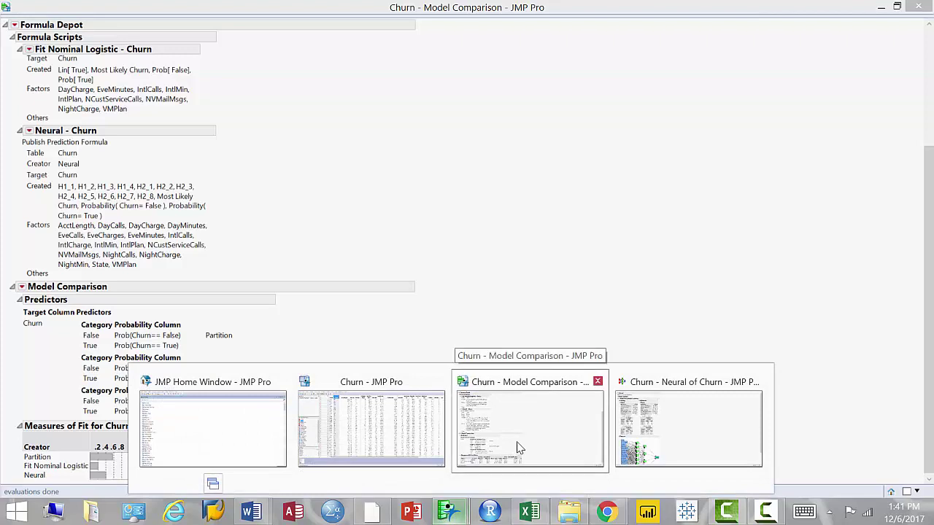
click(678, 438)
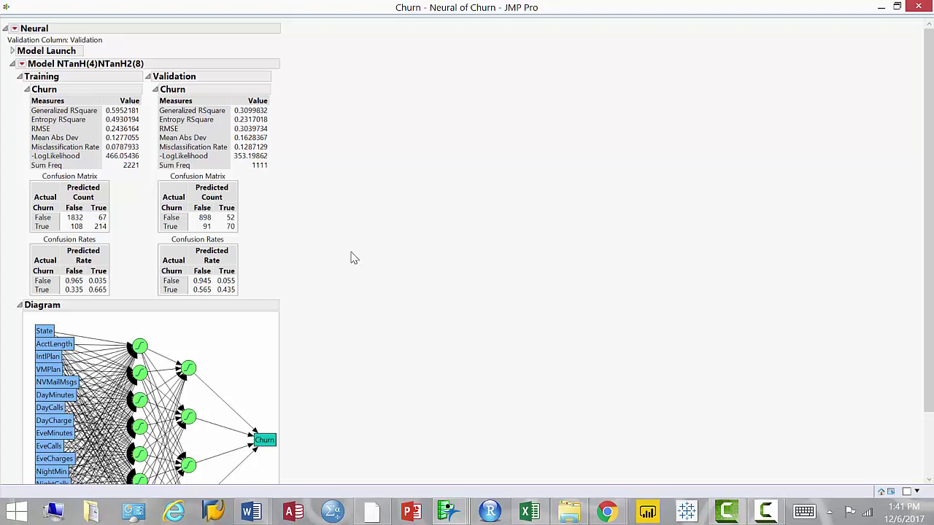
click(22, 64)
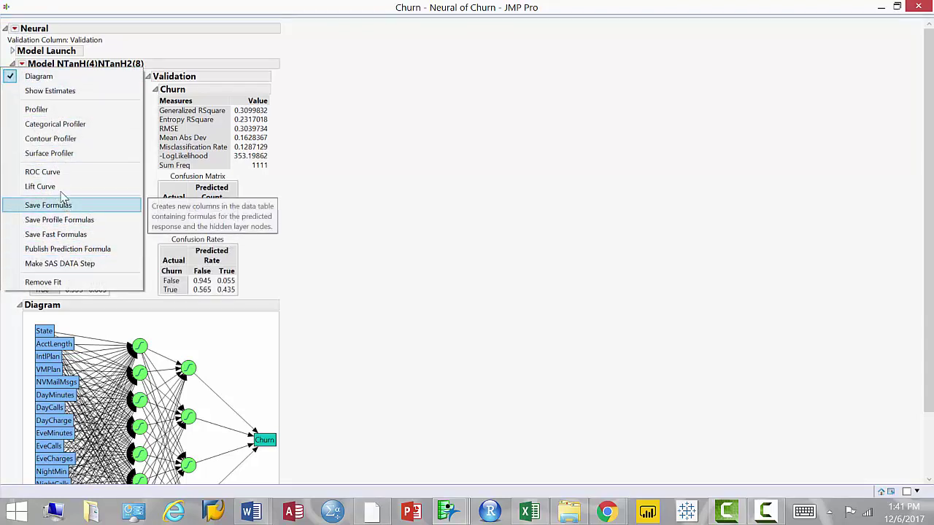
key(Escape)
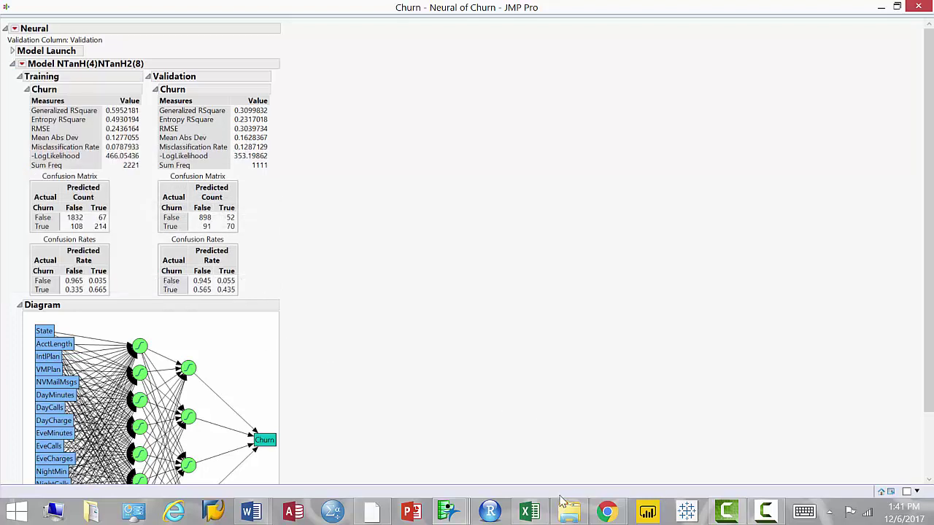
- Switch to the Model Comparison report and review the script and code generation options for the Fit Nominal Logistic model
mouse_move(447, 510)
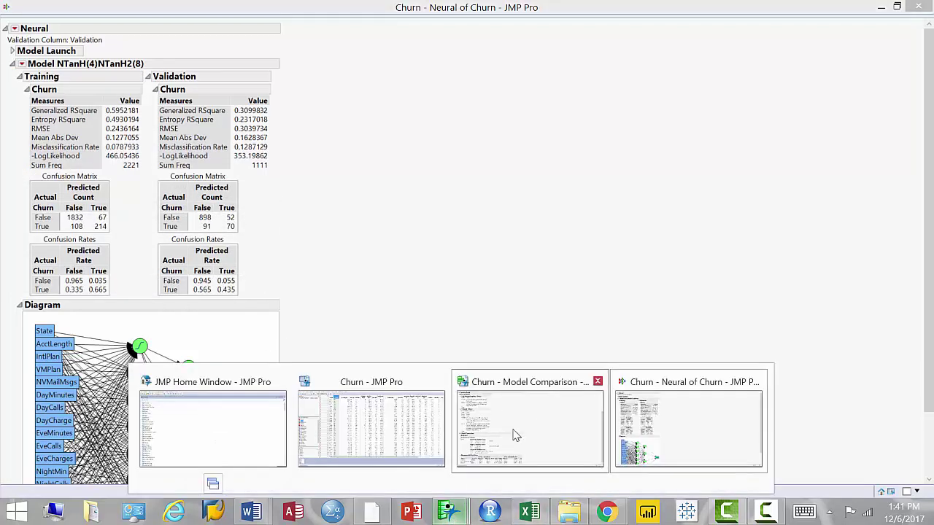
click(478, 461)
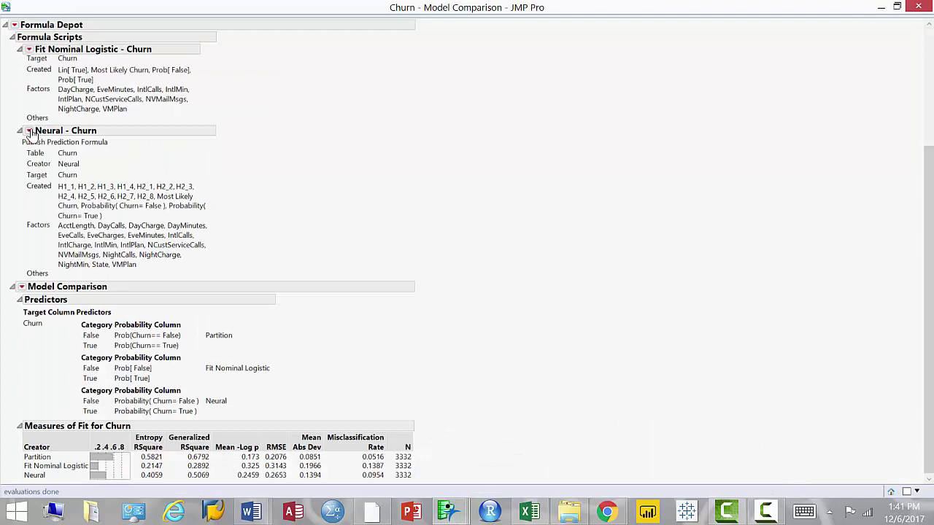
click(30, 48)
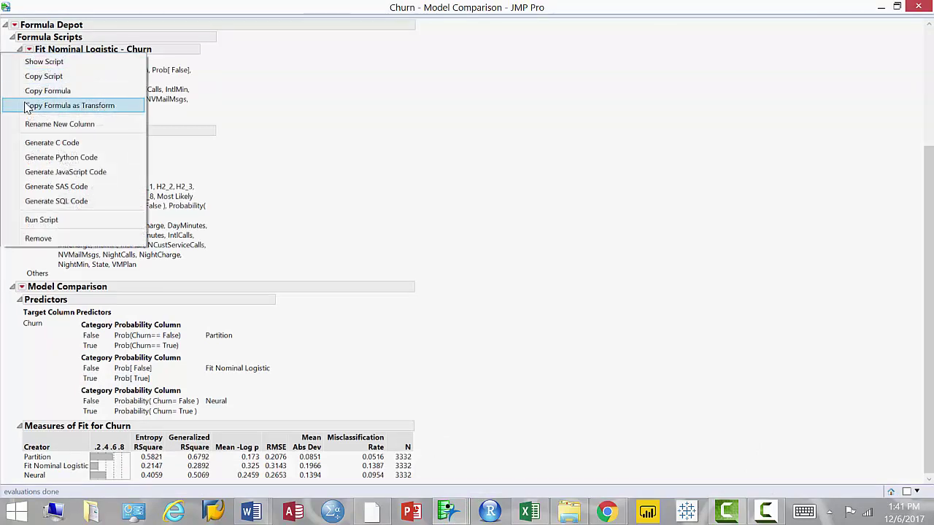
click(294, 137)
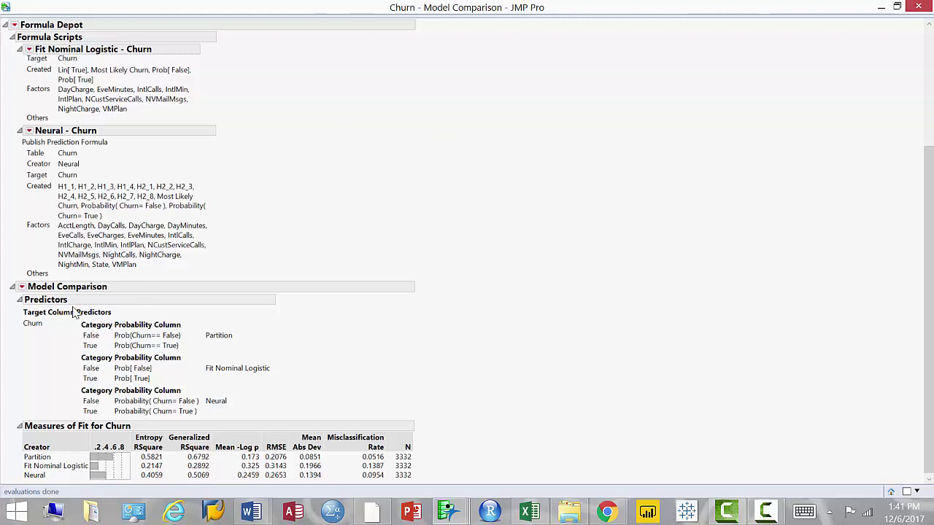
- Generate Python code for the Partition model in the Formula Depot and maximize the code output window
scroll(77, 241, up, 5)
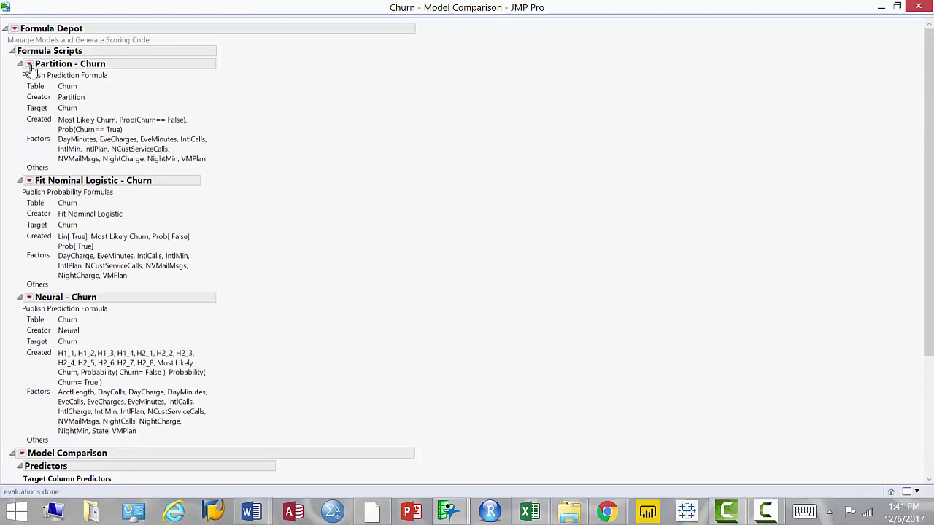
click(29, 65)
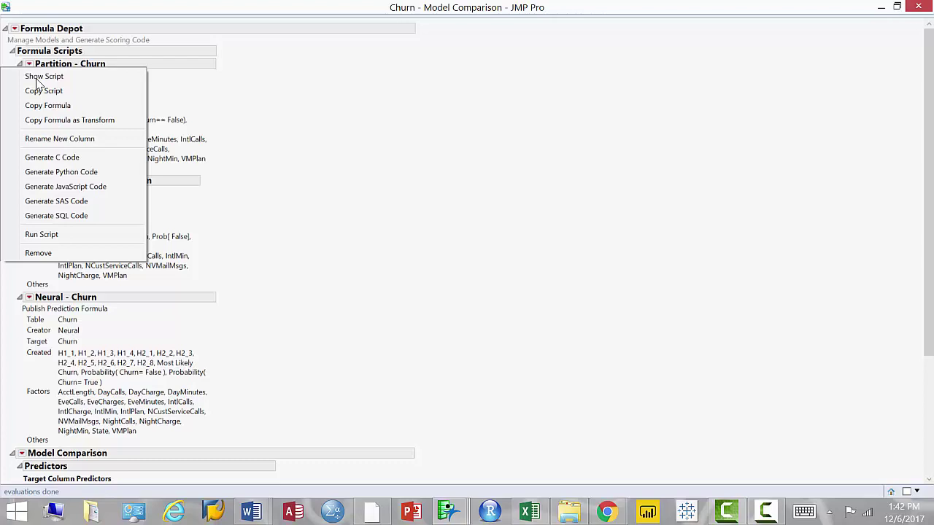
click(51, 175)
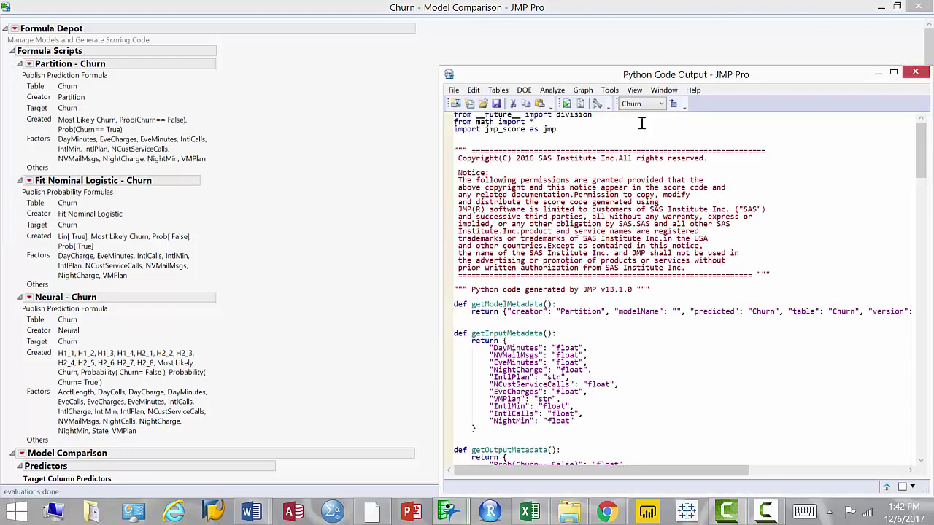
click(893, 72)
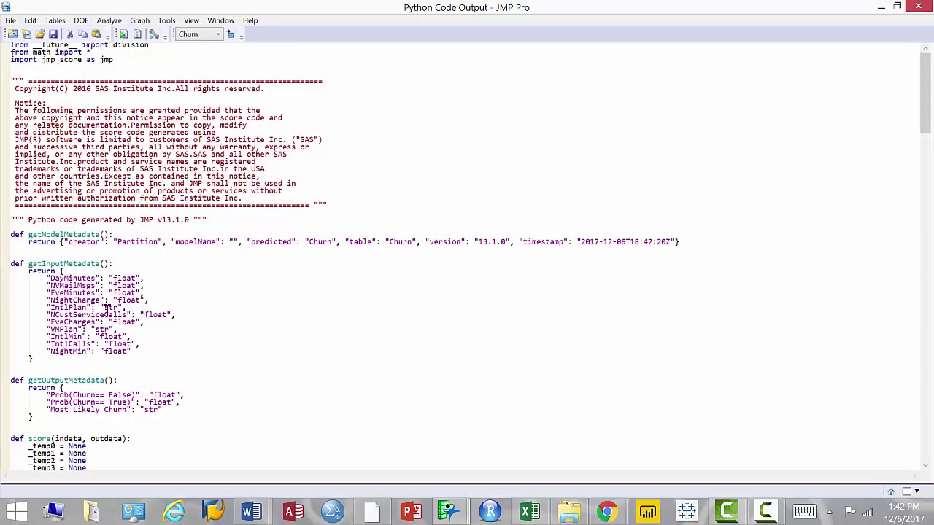
- Examine the generated Python code's score function, including the decision tree conditions and the Prob(Churn== False) and Prob(Churn== True) outputs
scroll(100, 277, down, 12)
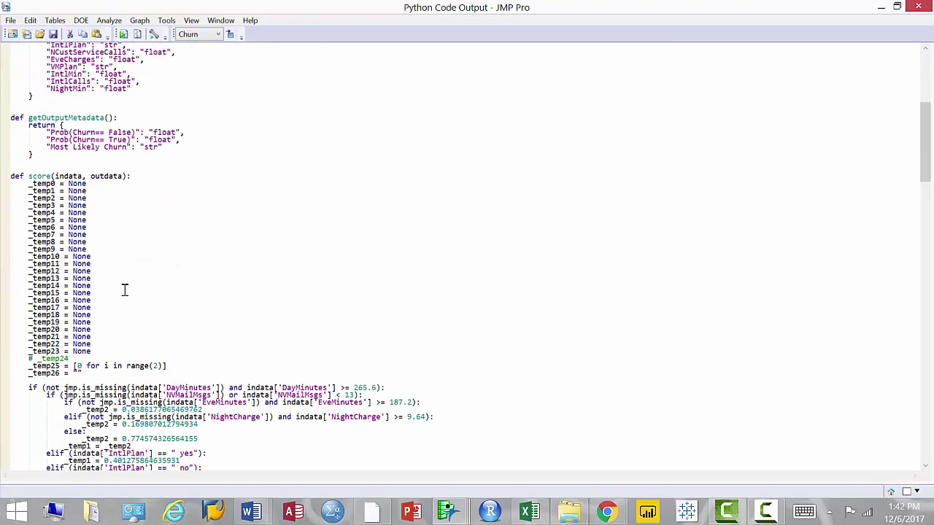
scroll(124, 289, down, 20)
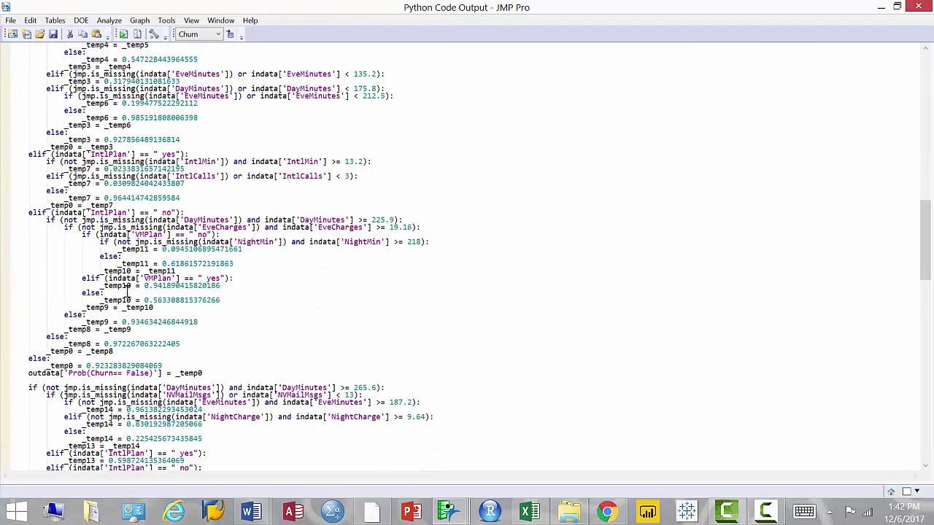
scroll(125, 290, down, 12)
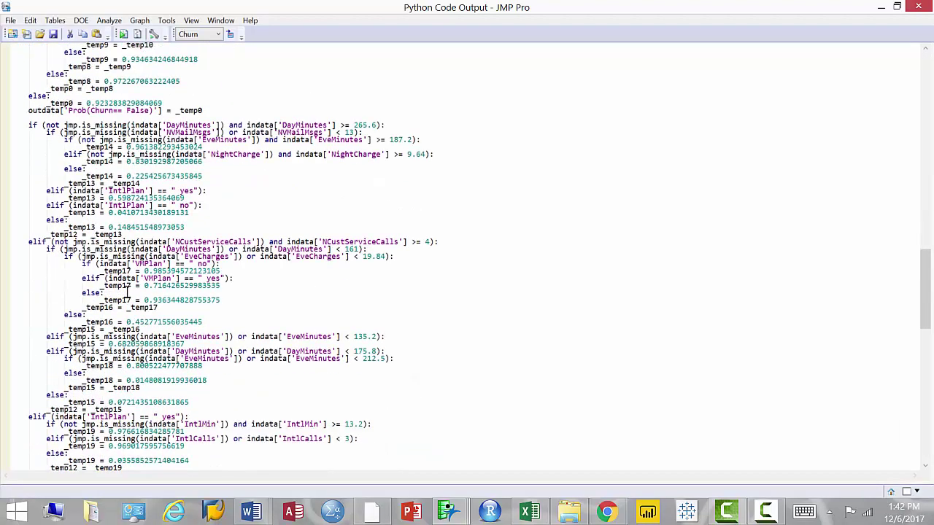
scroll(125, 290, down, 6)
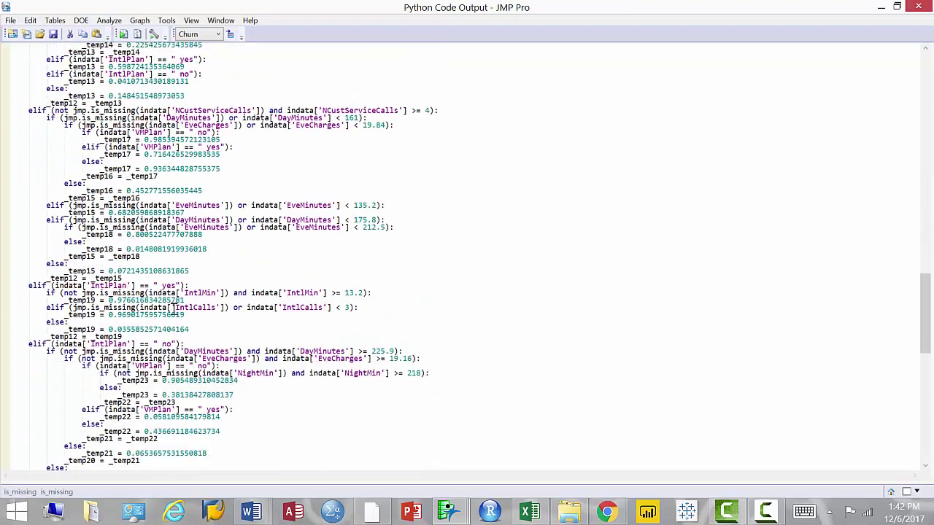
scroll(182, 435, down, 2)
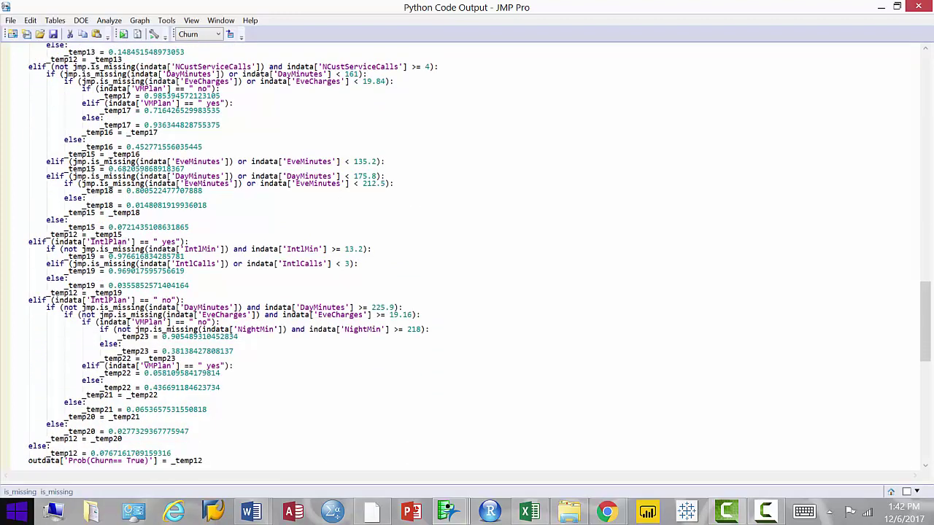
scroll(244, 402, up, 20)
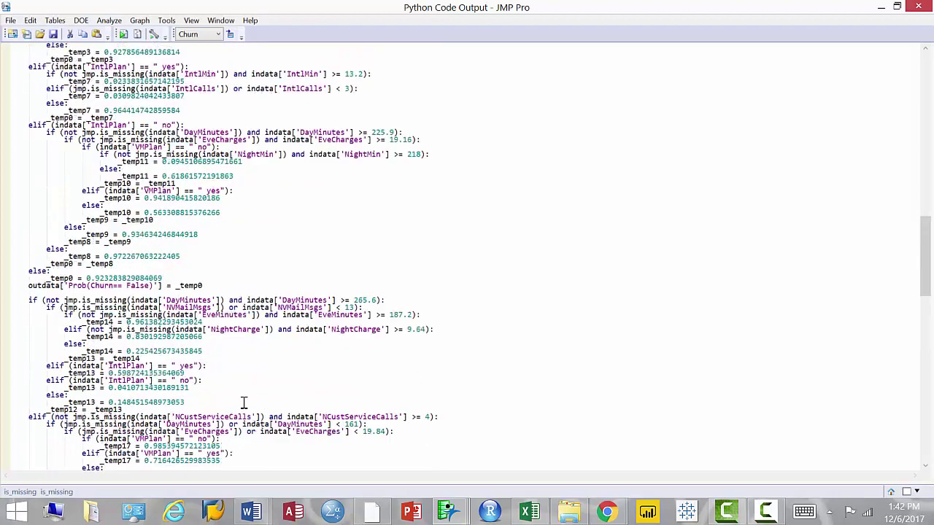
scroll(244, 402, up, 16)
scroll(244, 402, down, 16)
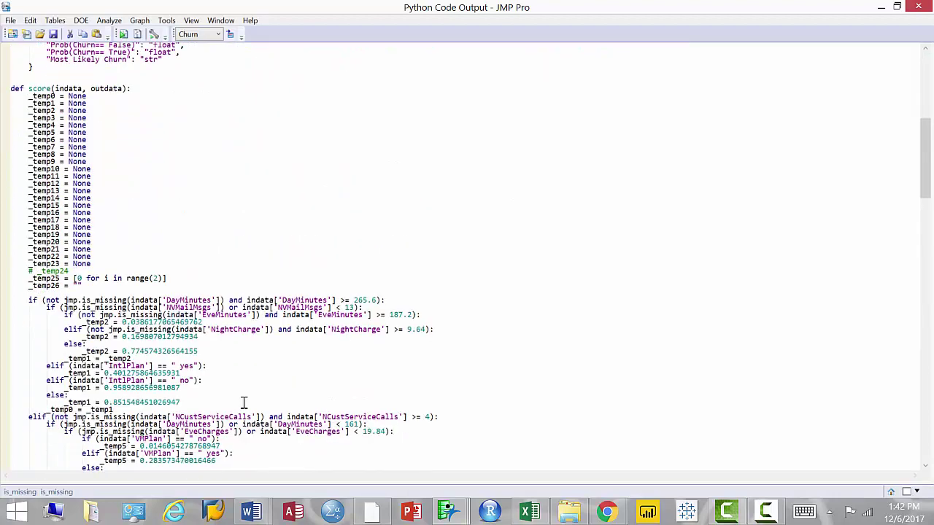
scroll(138, 335, down, 1)
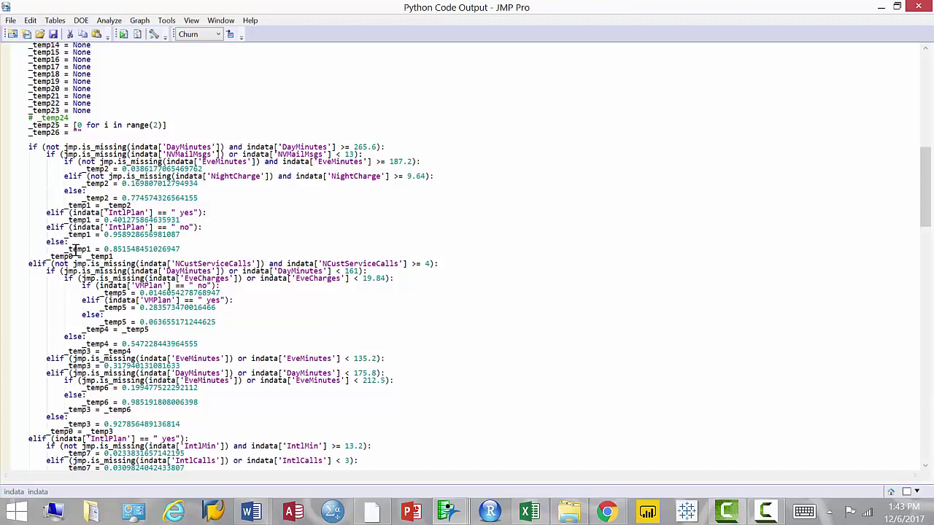
drag(75, 250, 111, 252)
- Close the Python code output without saving it and review the other code generation options for the Partition model
click(918, 7)
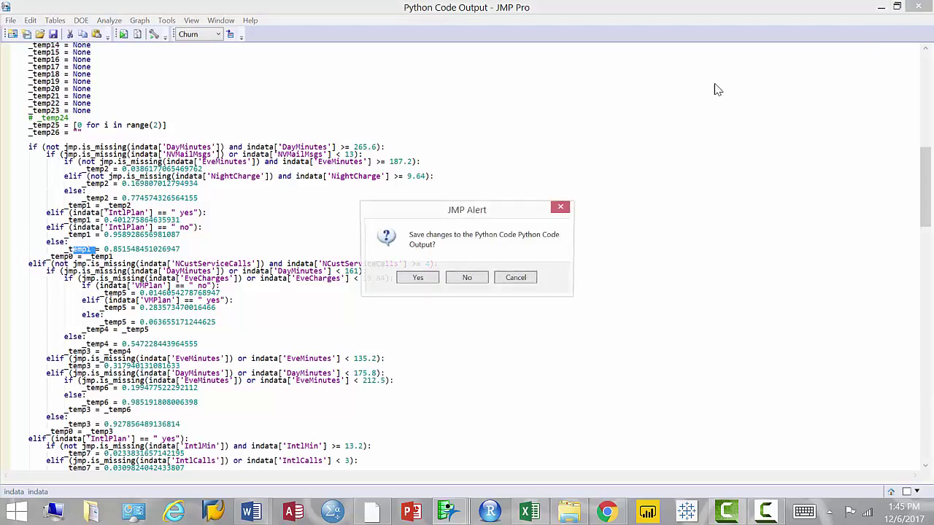
click(468, 280)
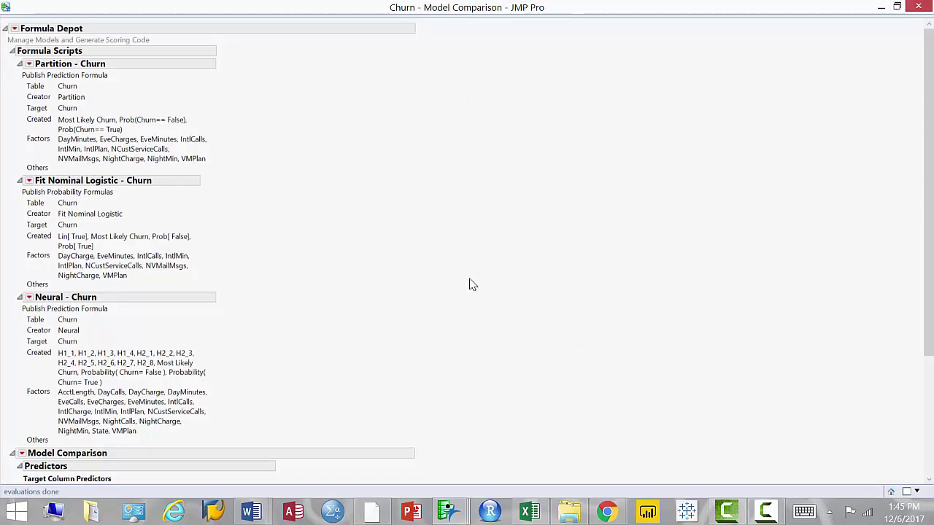
click(29, 64)
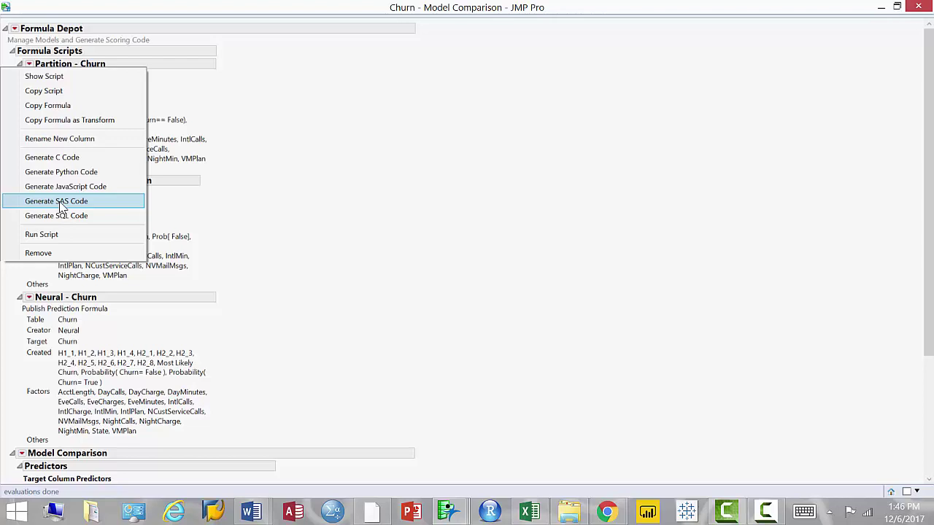
click(350, 194)
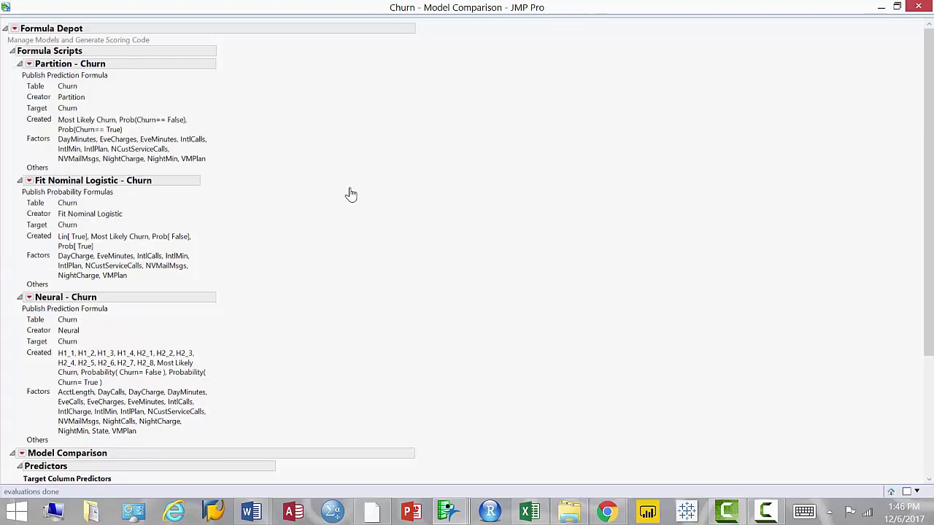